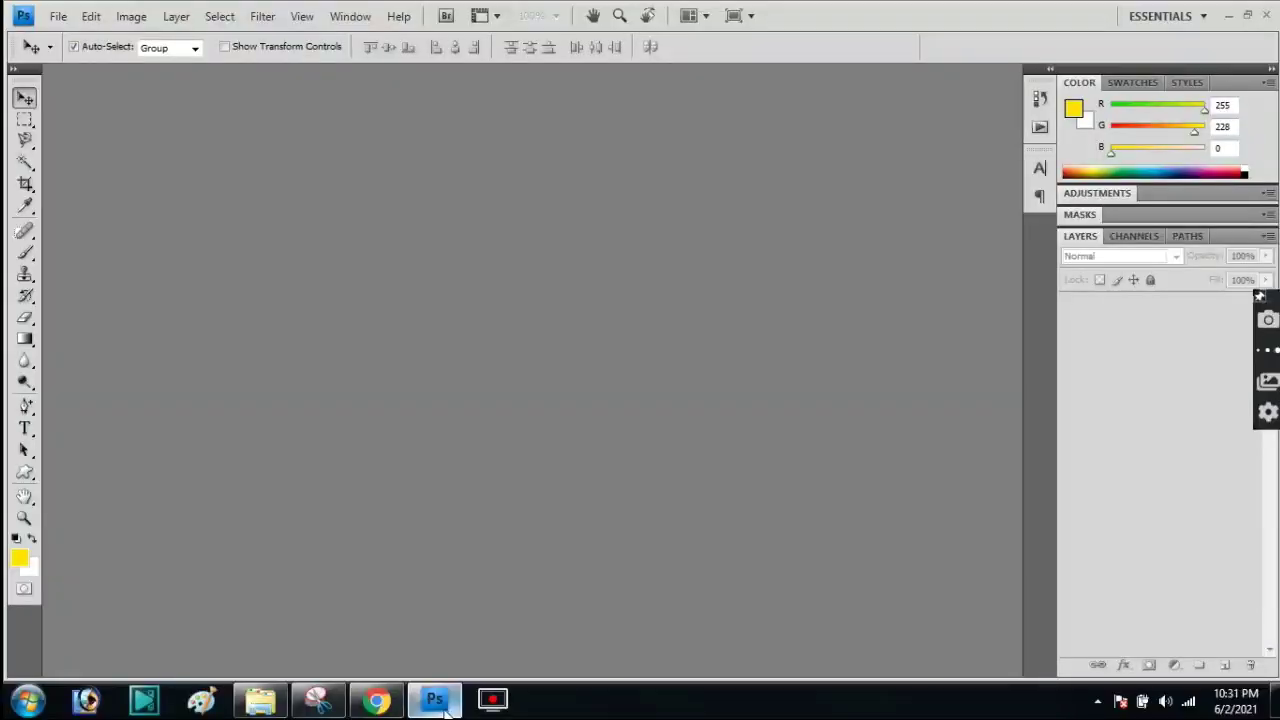
# - Open the acne cheek close-up photo from the cust folder in Photoshop
pyautogui.click(260, 700)
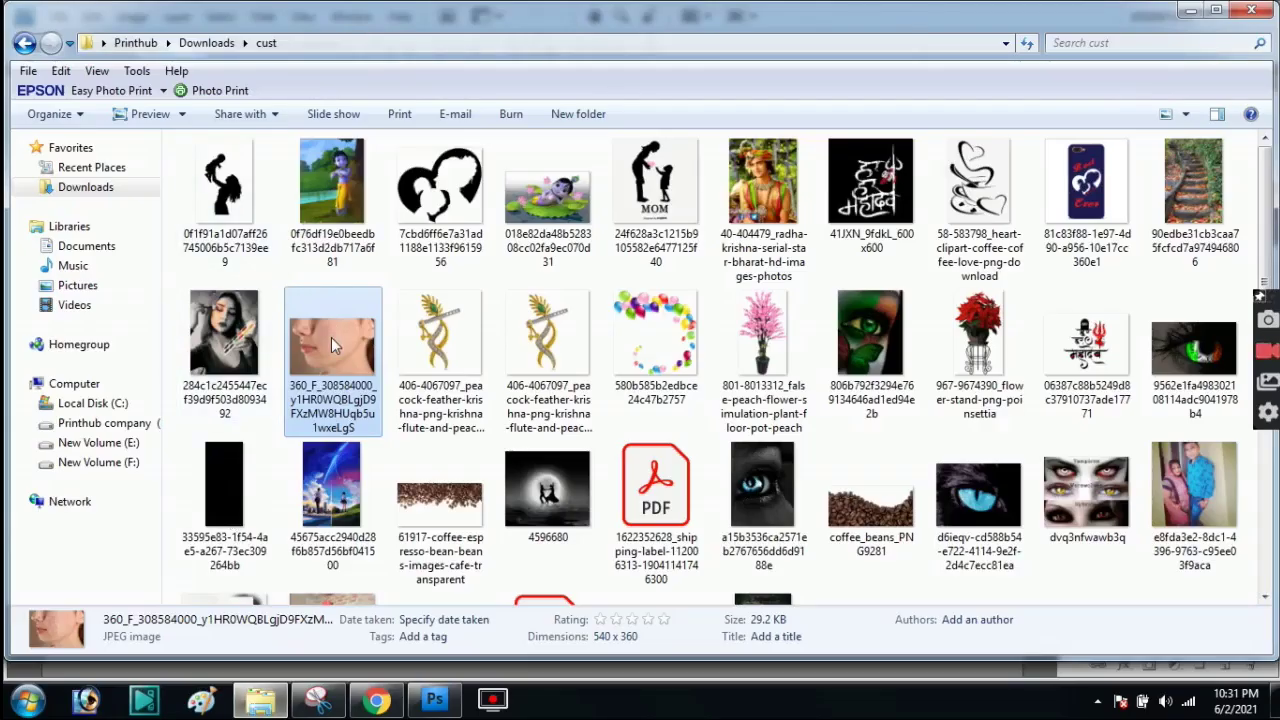
pyautogui.moveTo(331, 337)
pyautogui.mouseDown()
pyautogui.moveTo(466, 543)
pyautogui.moveTo(475, 532)
pyautogui.mouseUp()
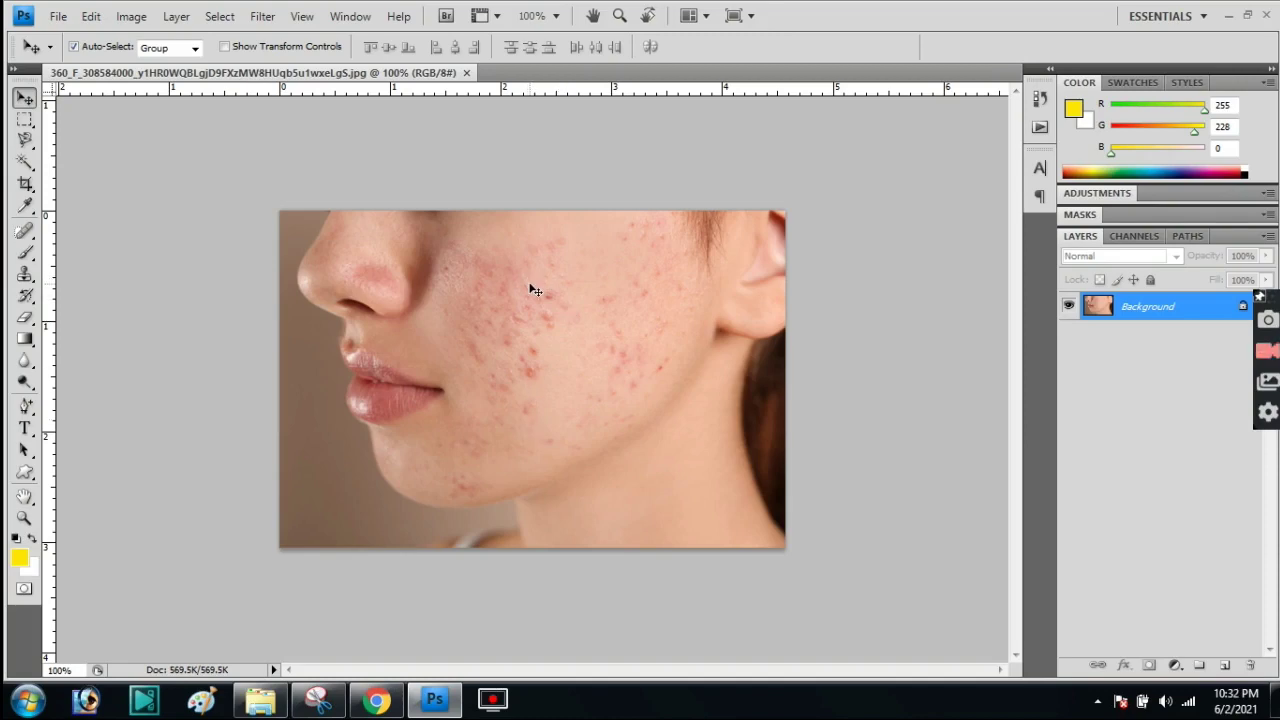
# - Zoom in to 200% and duplicate the Background onto a new Layer 1
pyautogui.hotkey('ctrl', '+')
pyautogui.hotkey('ctrl', 'j')
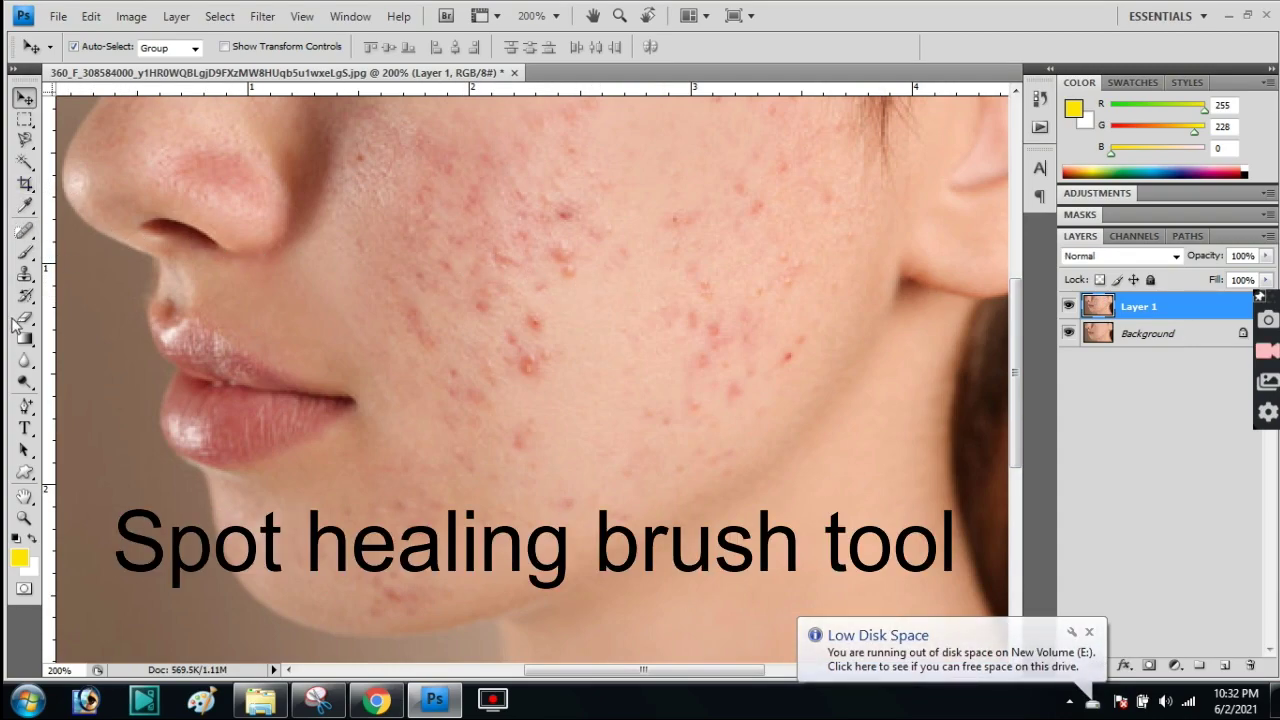
# - Heal the blemishes on the lower and middle cheek with the Spot Healing Brush
pyautogui.click(25, 232)
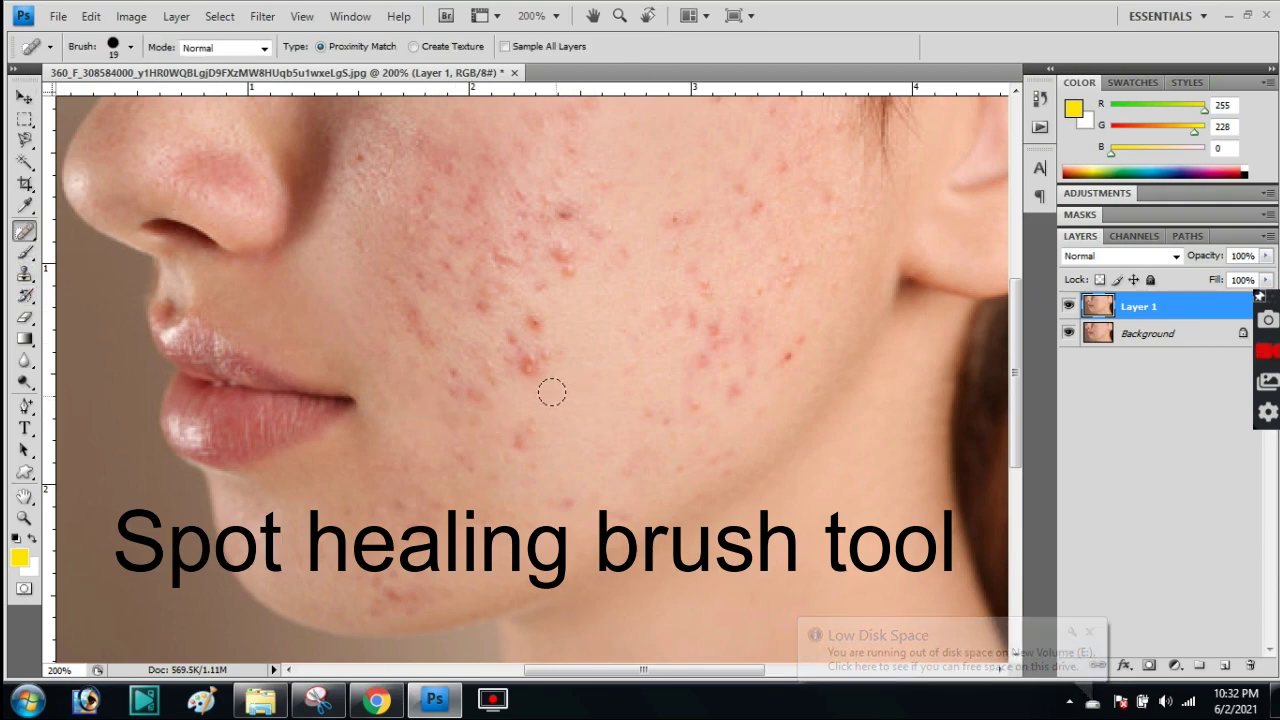
pyautogui.press('alt')
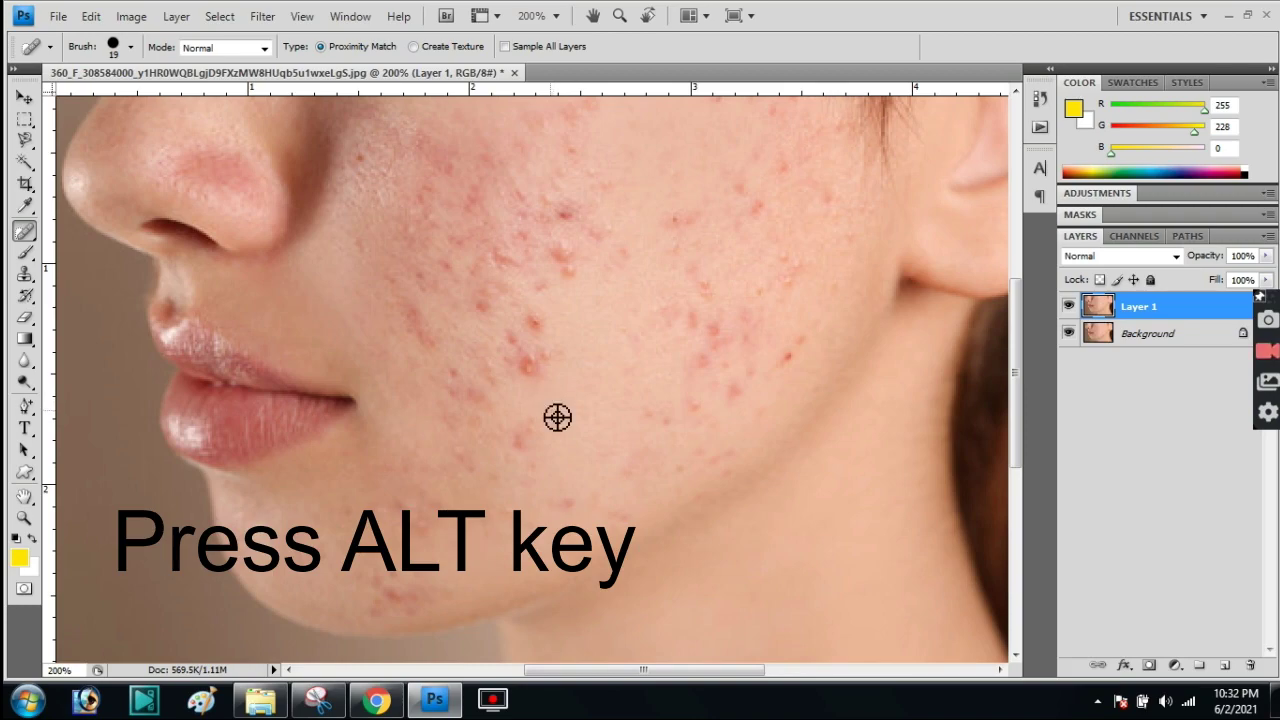
pyautogui.click(511, 449)
pyautogui.click(556, 491)
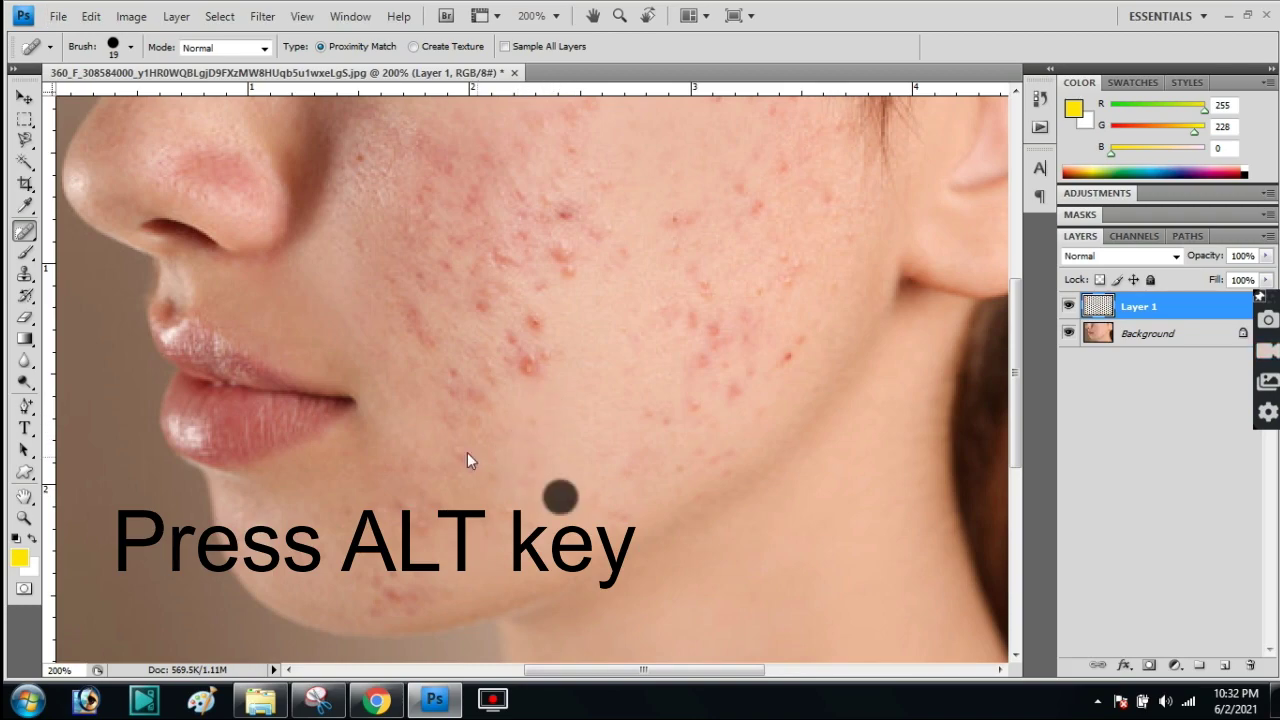
pyautogui.click(451, 451)
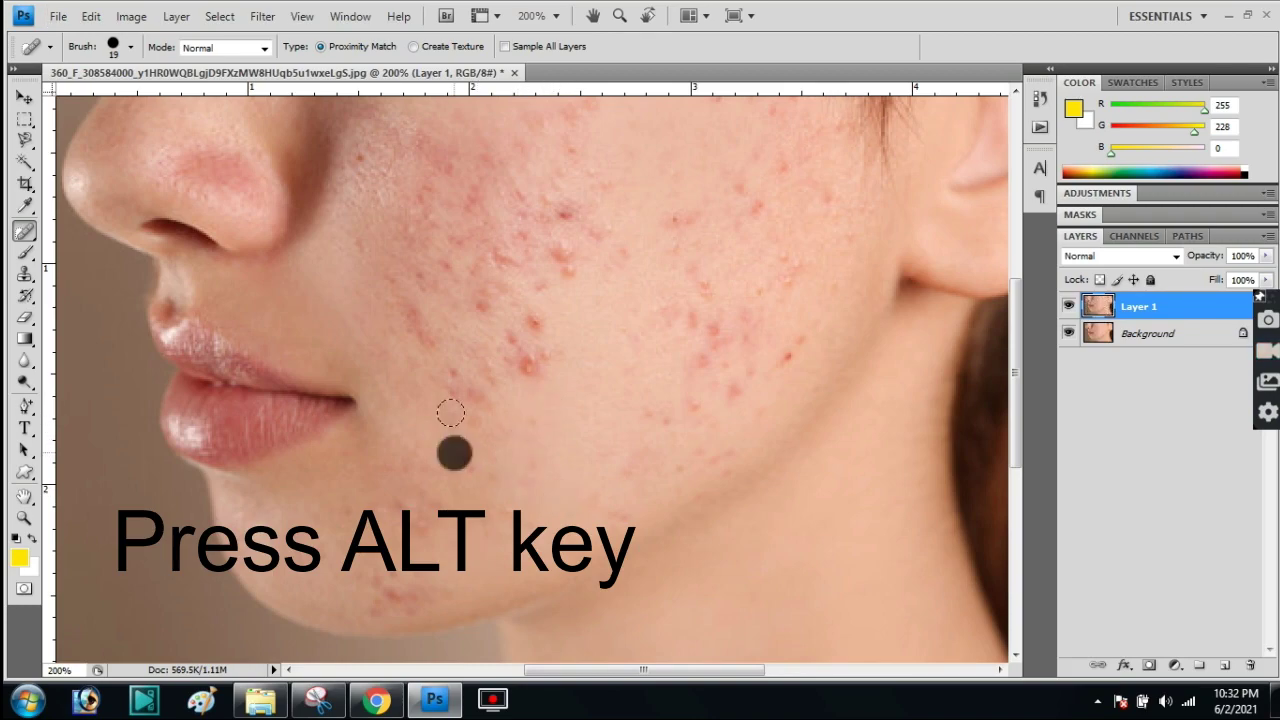
pyautogui.click(494, 385)
pyautogui.click(534, 362)
pyautogui.click(520, 344)
pyautogui.click(529, 320)
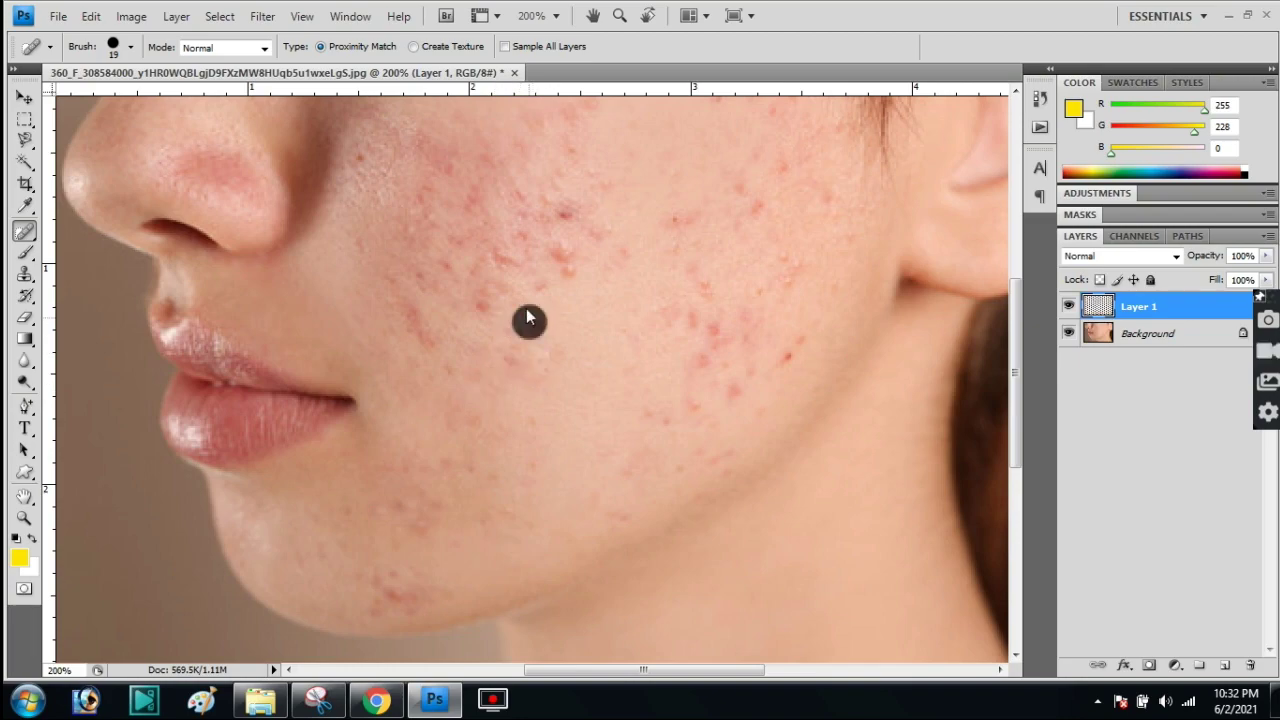
pyautogui.click(490, 300)
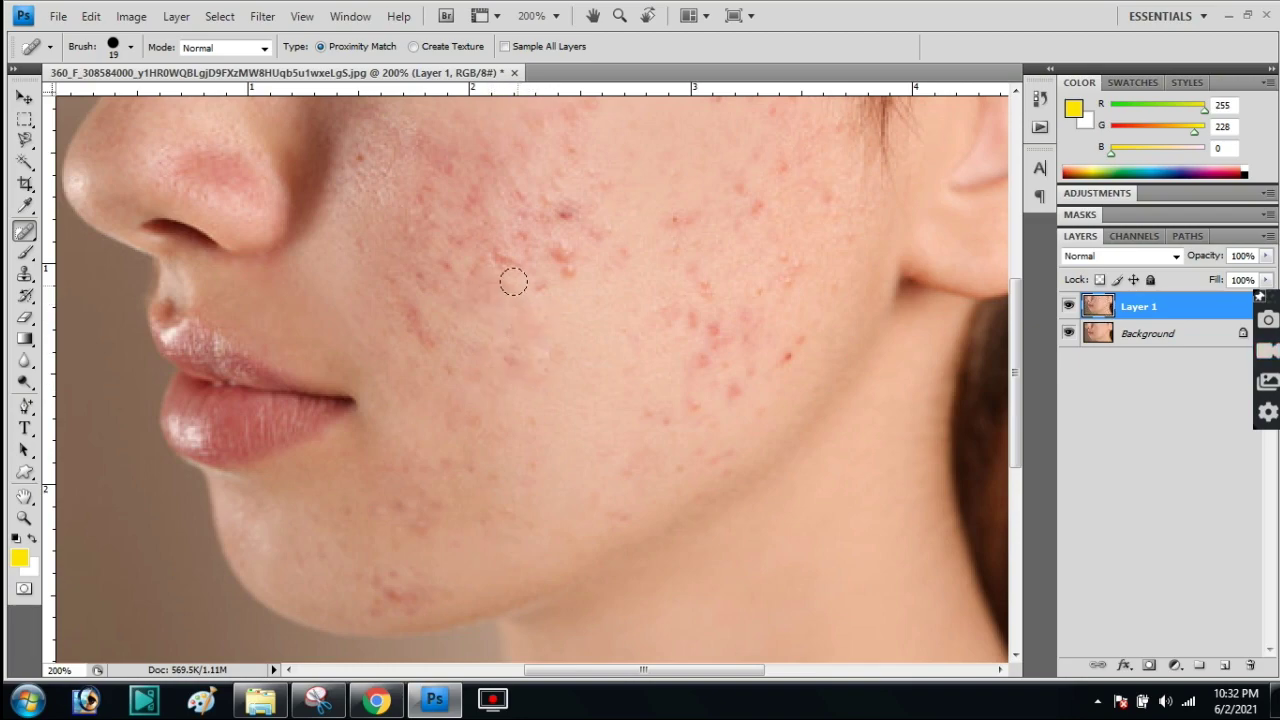
# - Heal the spots on the upper middle cheek, near the hairline and along the jawline
pyautogui.click(572, 265)
pyautogui.click(577, 265)
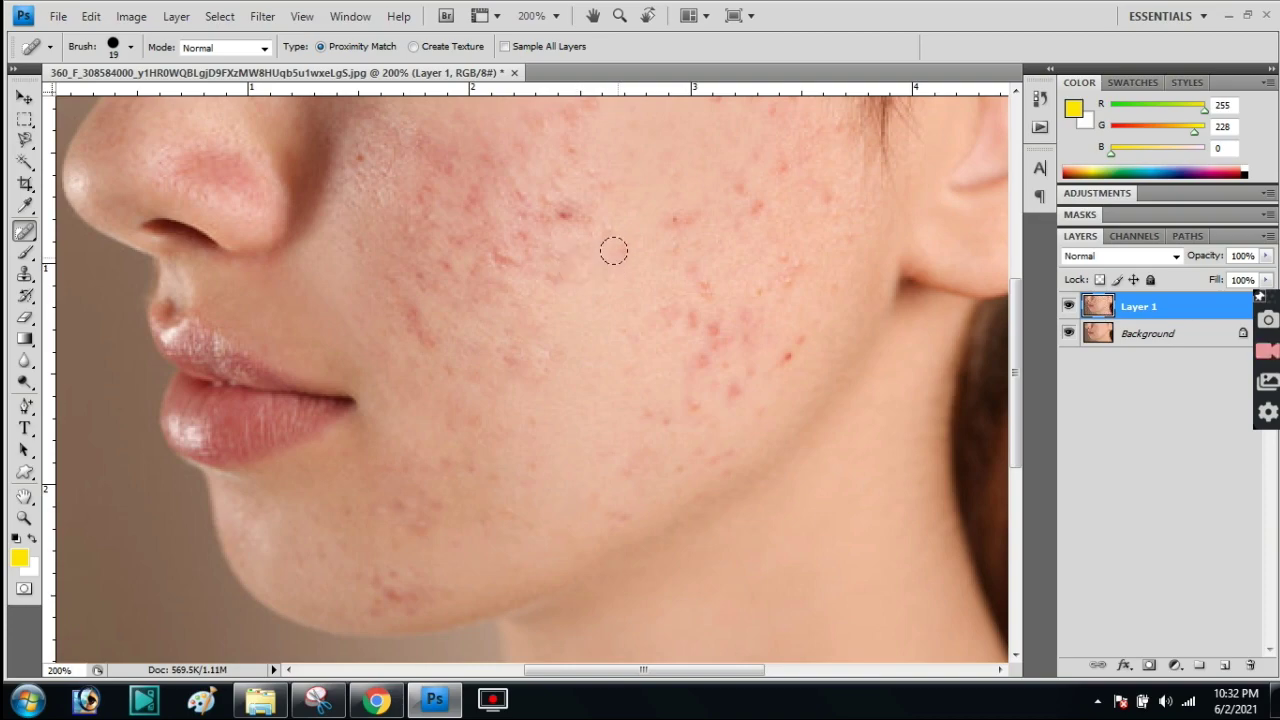
pyautogui.click(613, 250)
pyautogui.click(679, 311)
pyautogui.click(684, 220)
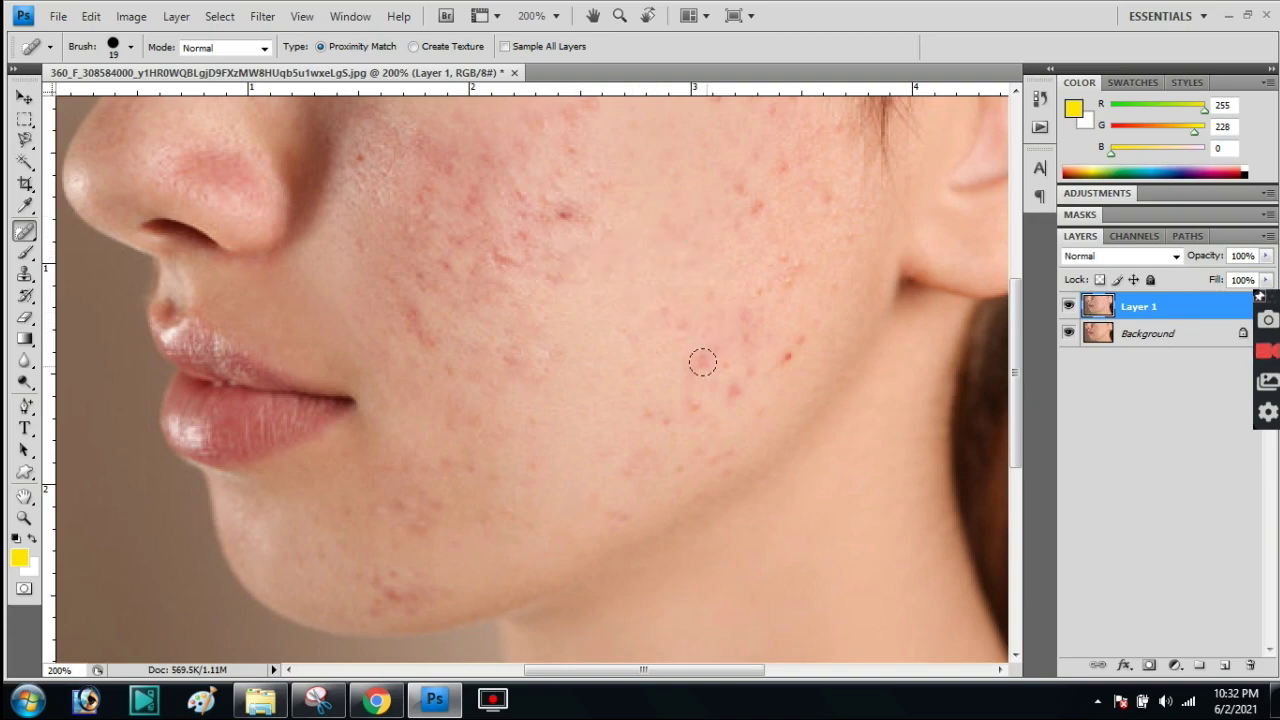
pyautogui.click(692, 406)
pyautogui.click(730, 389)
pyautogui.click(771, 361)
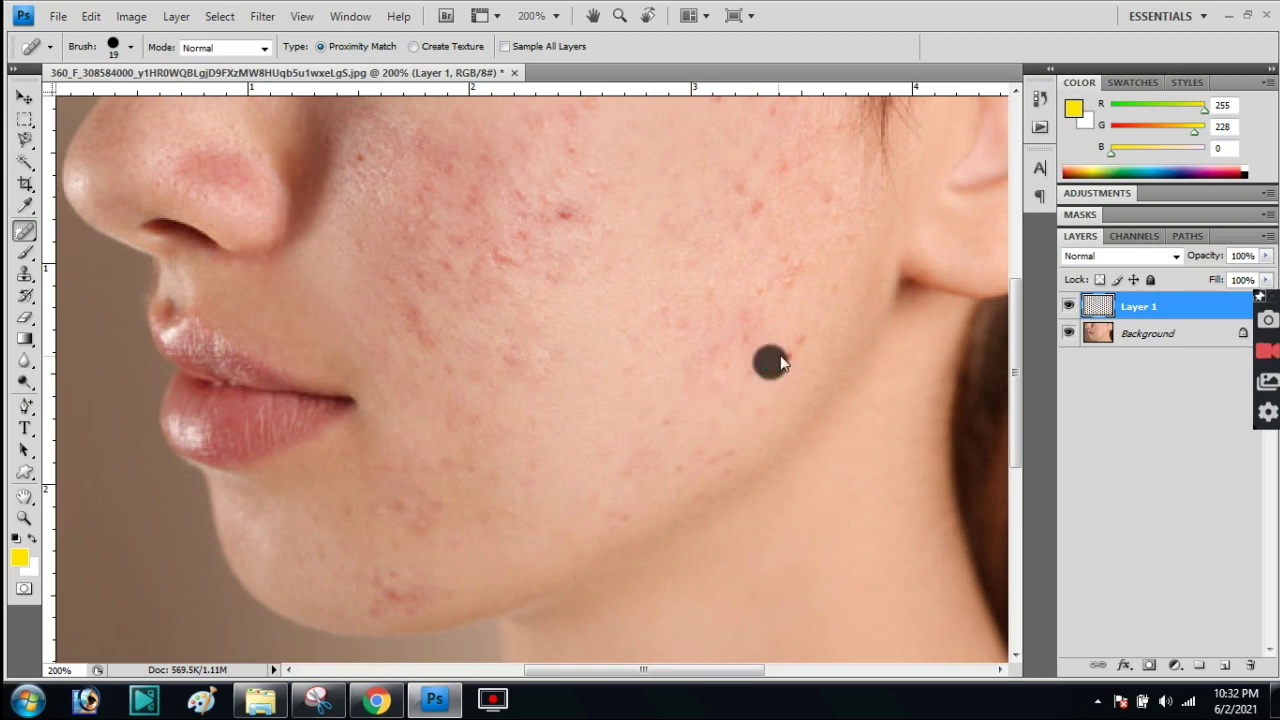
# - Heal the remaining spots below and in front of the ear and near the hairline
pyautogui.click(749, 318)
pyautogui.click(753, 362)
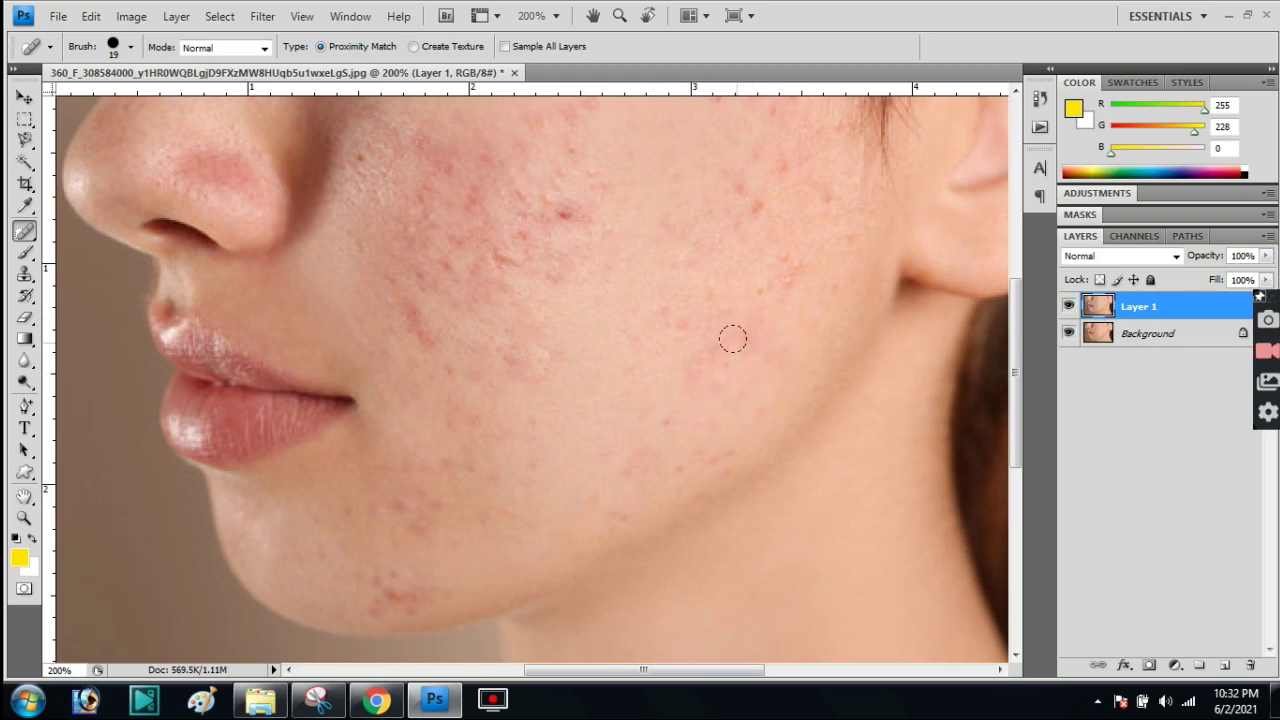
pyautogui.click(677, 322)
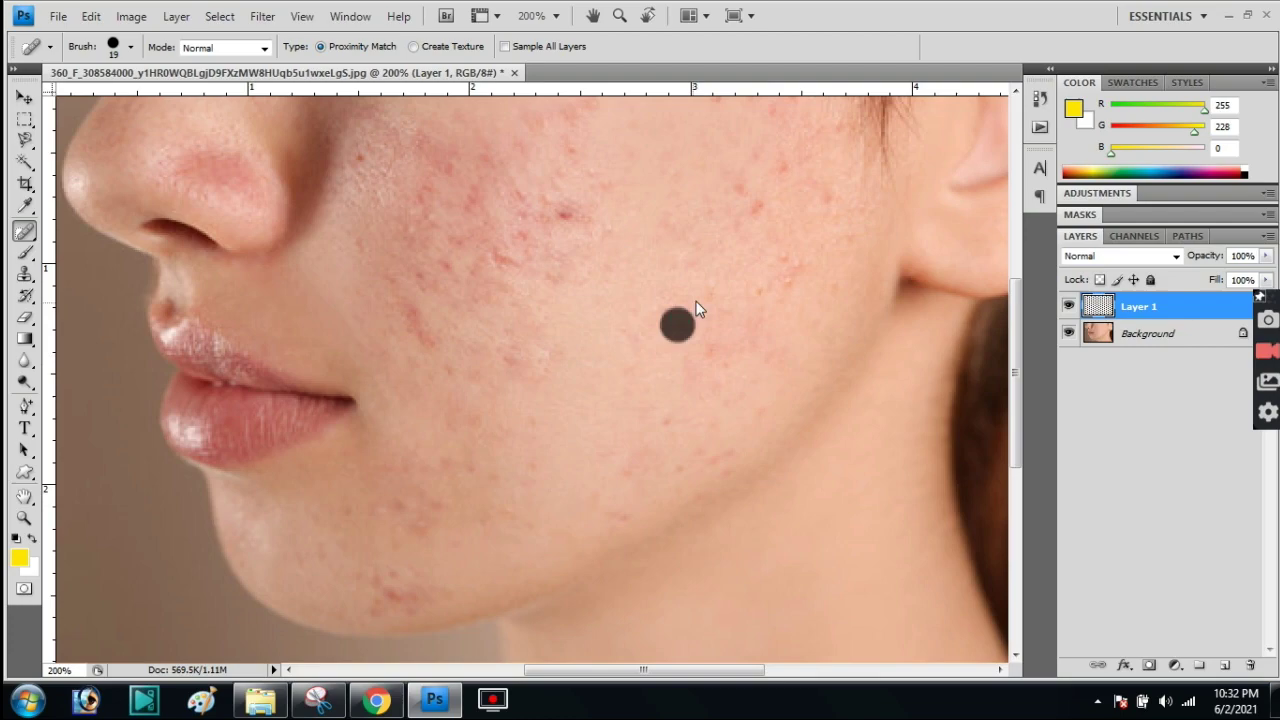
pyautogui.click(788, 277)
pyautogui.click(750, 190)
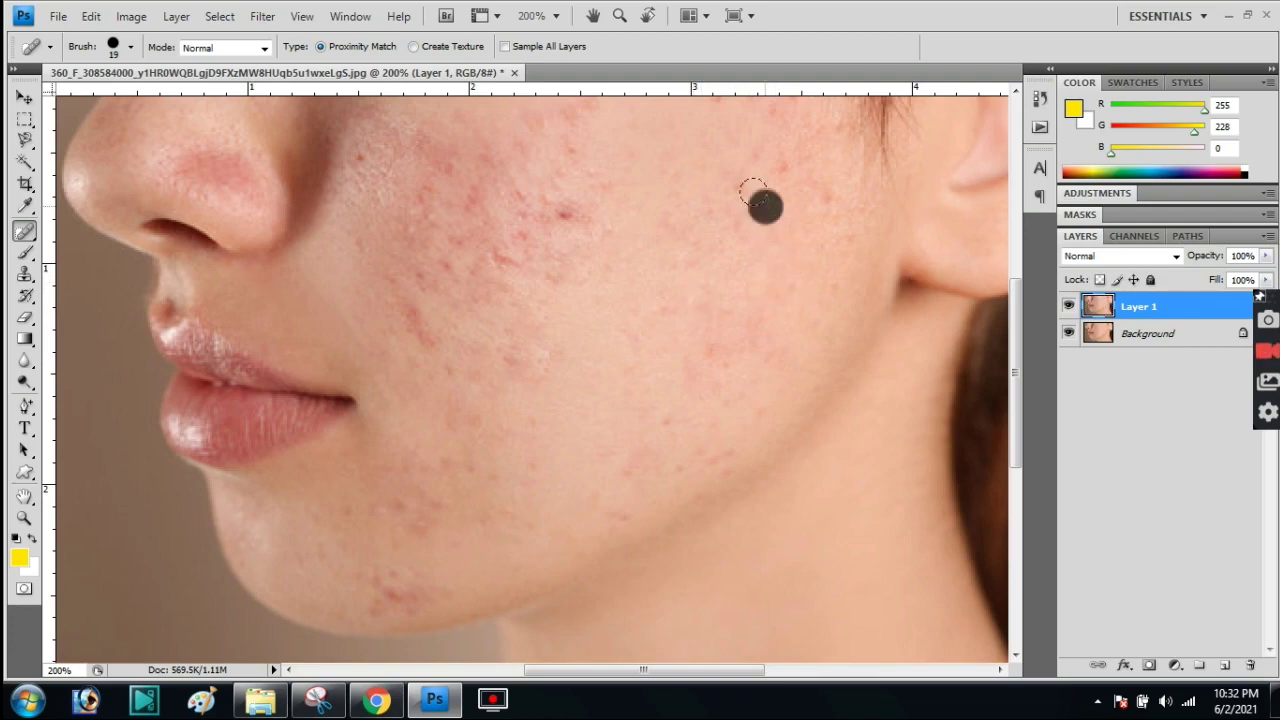
pyautogui.click(778, 163)
pyautogui.moveTo(770, 160); pyautogui.dragTo(720, 290)
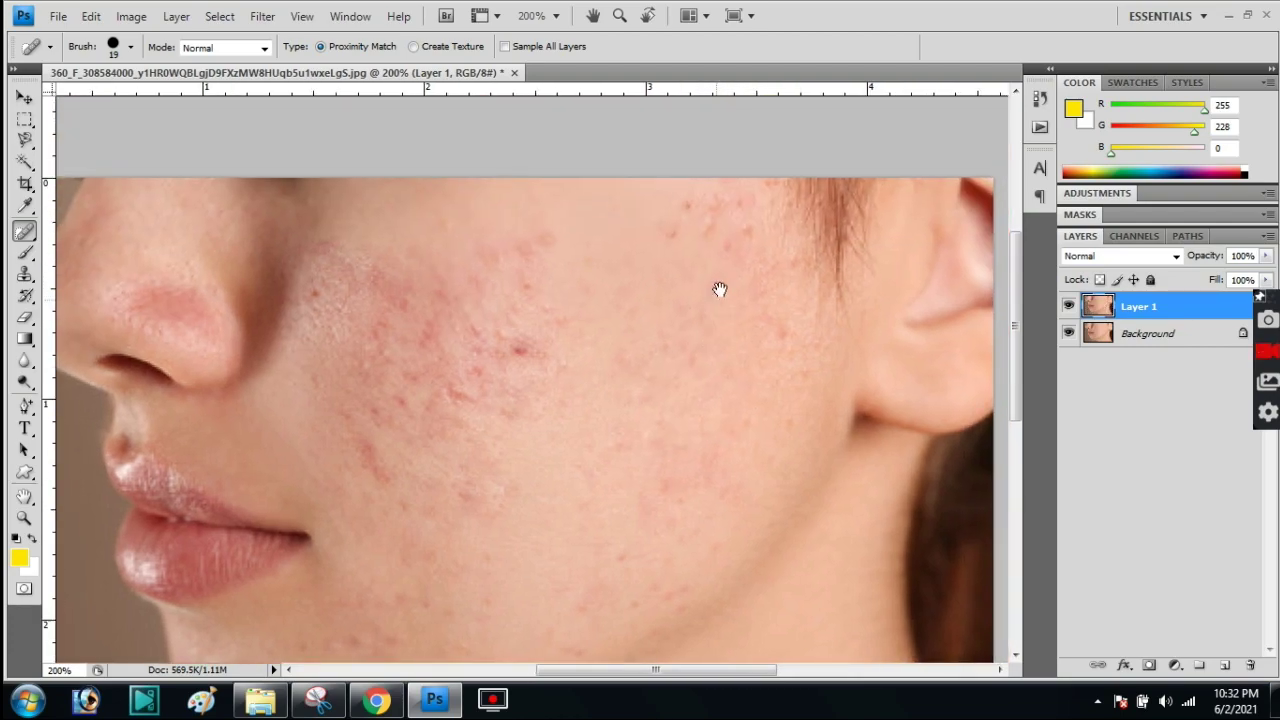
# - Heal the upper-cheek spots and the blemishes running from the cheek centre toward the nose
pyautogui.click(744, 230)
pyautogui.click(716, 222)
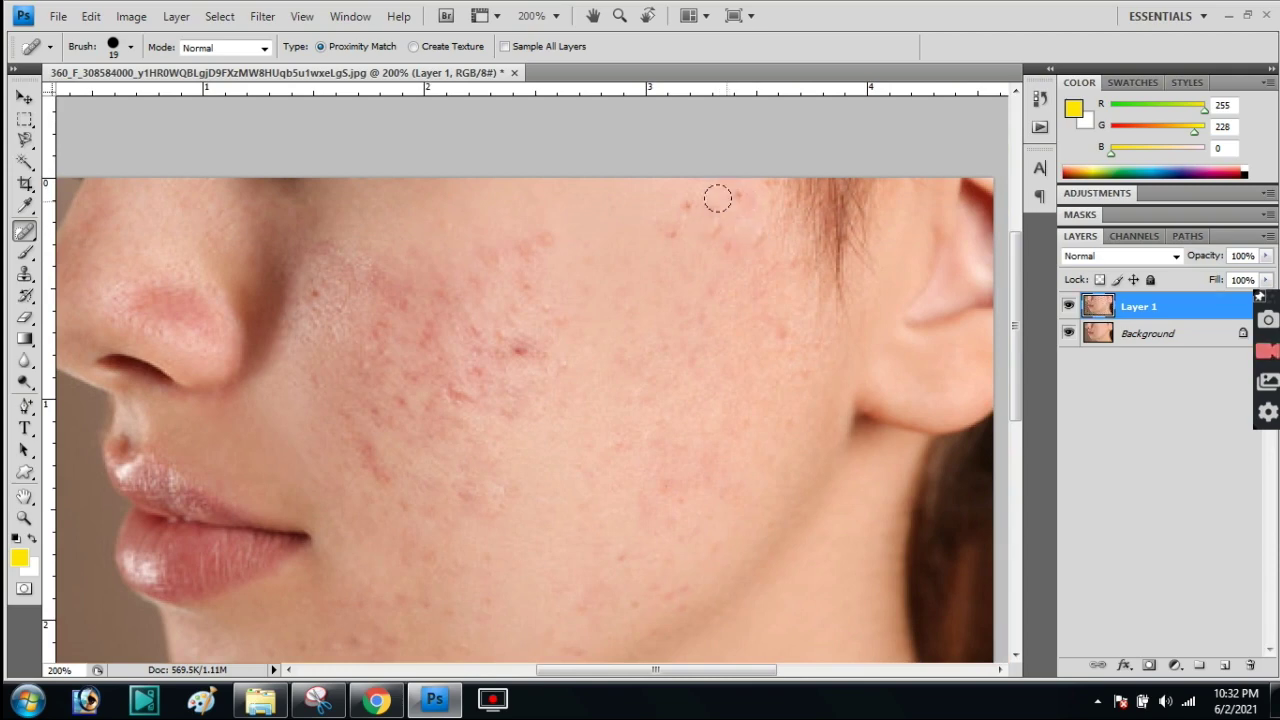
pyautogui.click(679, 224)
pyautogui.click(503, 336)
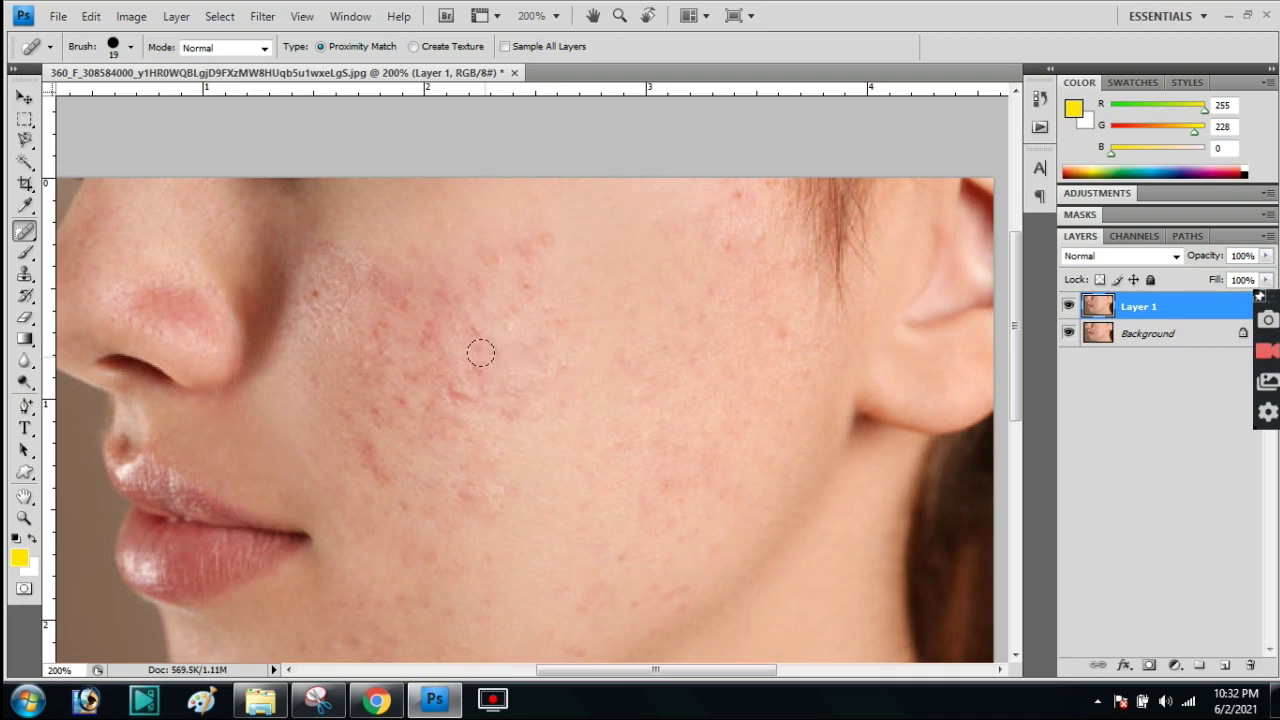
pyautogui.click(479, 340)
pyautogui.click(478, 383)
pyautogui.click(455, 396)
pyautogui.click(450, 413)
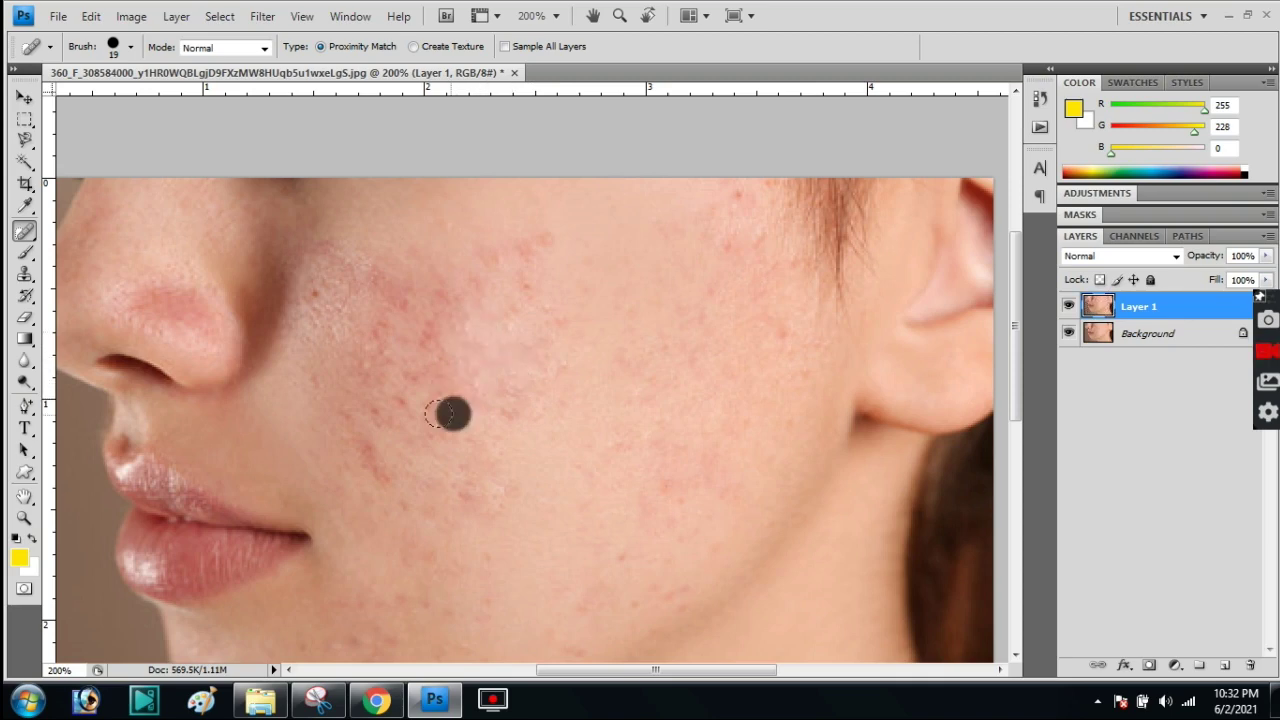
pyautogui.click(406, 401)
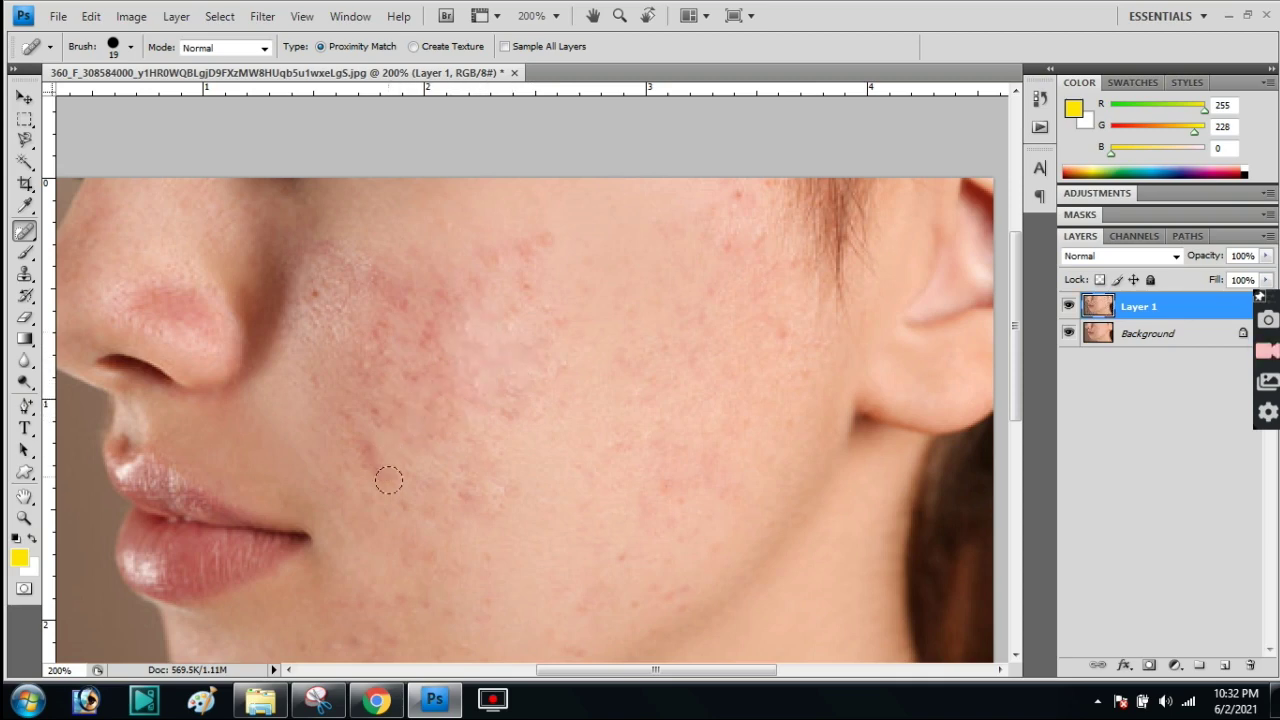
pyautogui.click(409, 355)
# - Heal the blemishes beside the nose, near the mouth and on the upper middle cheek
pyautogui.click(376, 345)
pyautogui.click(431, 328)
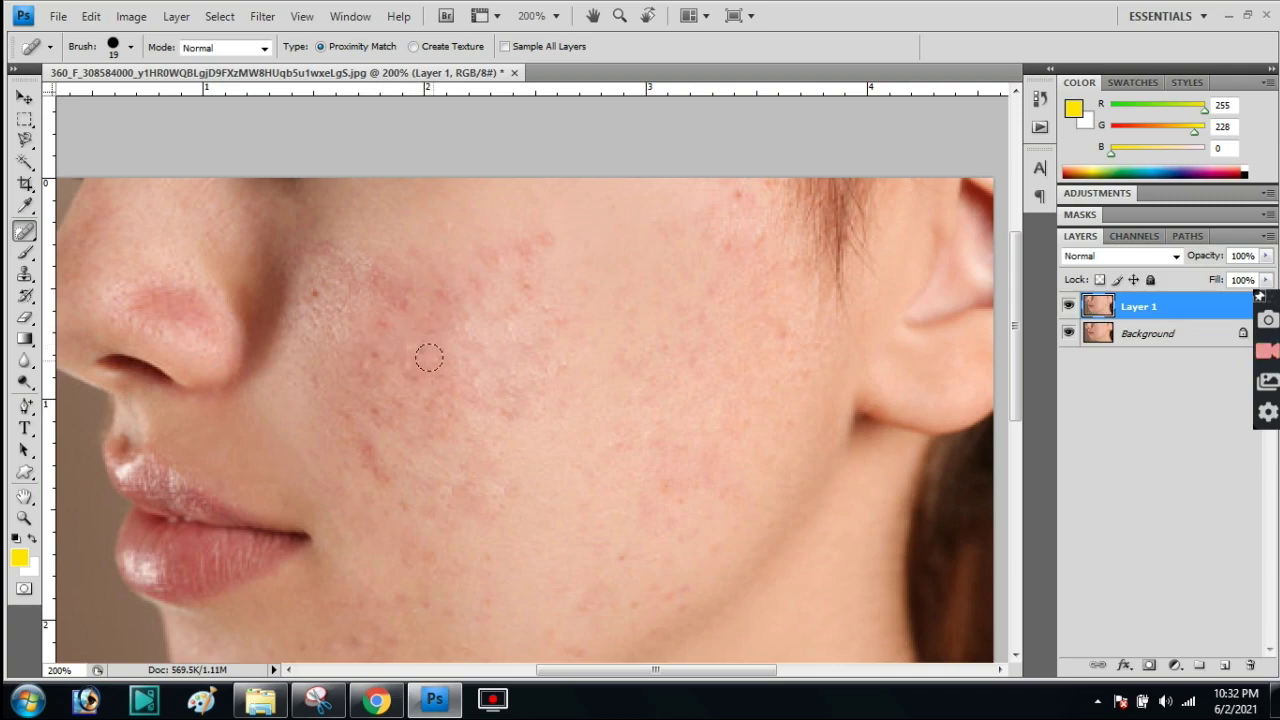
pyautogui.click(426, 352)
pyautogui.click(383, 361)
pyautogui.click(371, 448)
pyautogui.click(374, 468)
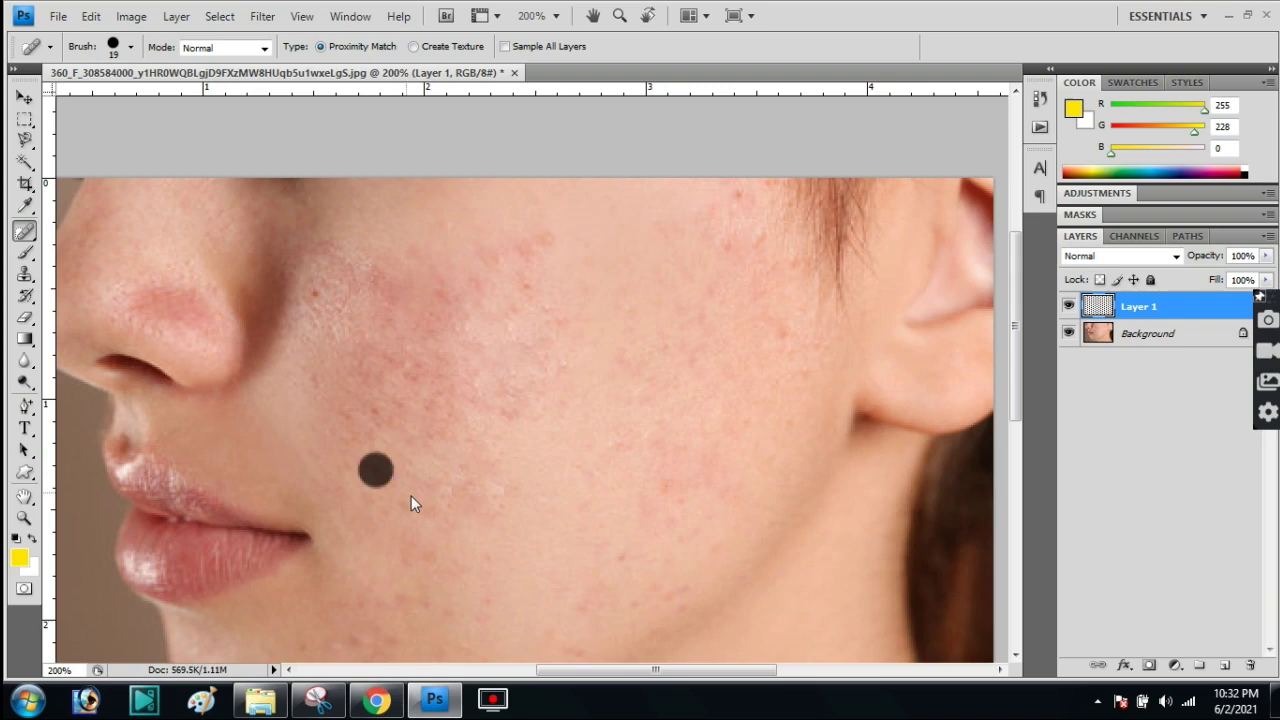
pyautogui.click(410, 553)
pyautogui.click(530, 290)
pyautogui.click(527, 244)
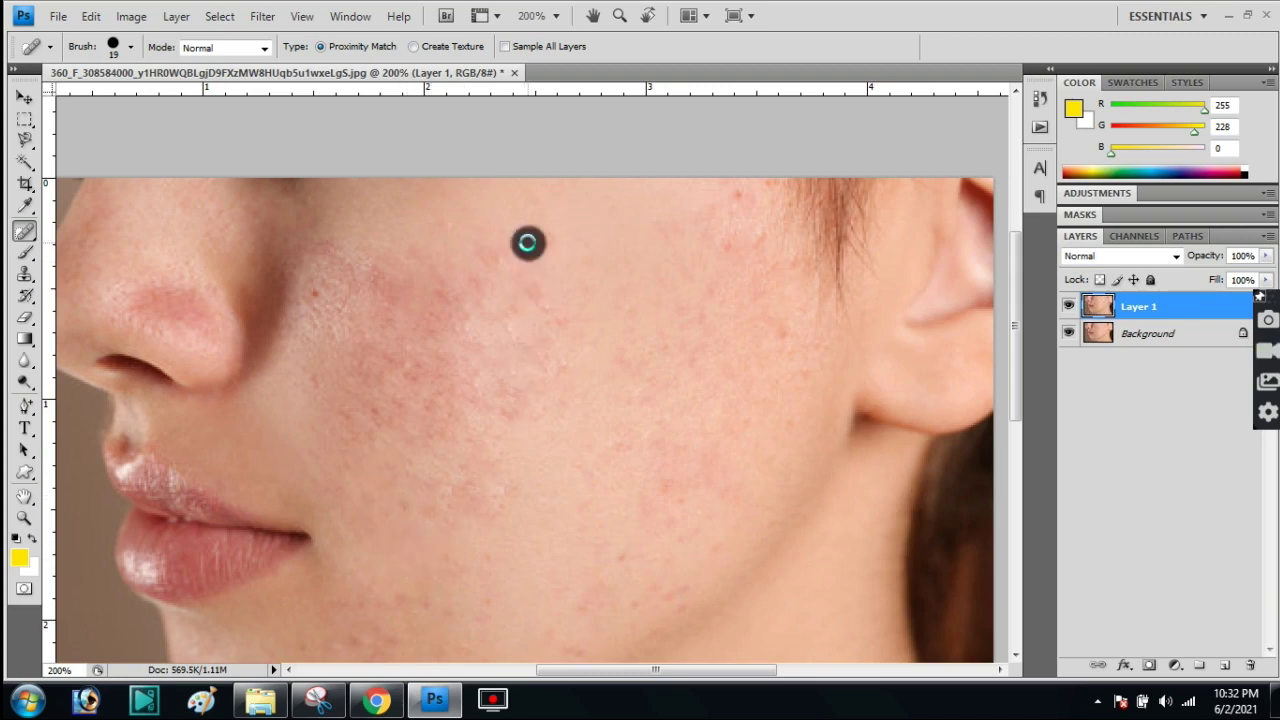
pyautogui.click(544, 243)
# - Heal the leftover spots on the middle and inner cheek and the red blemish beside the nose
pyautogui.click(546, 304)
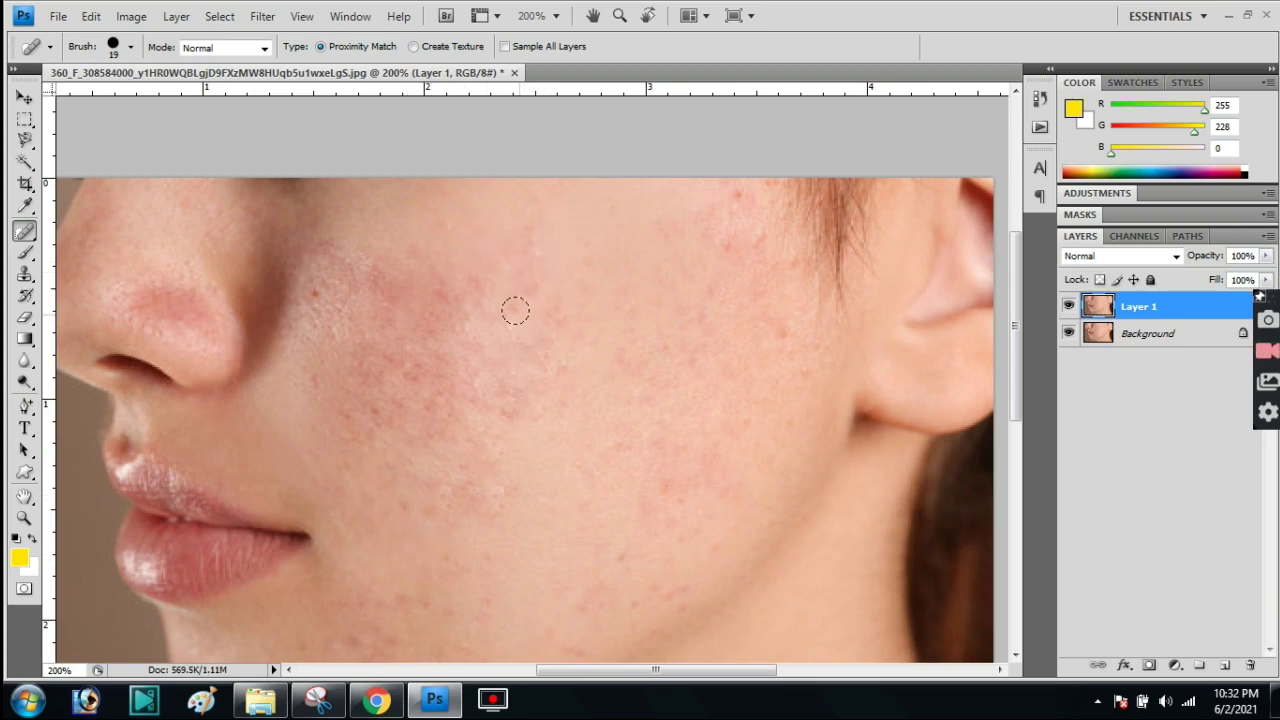
pyautogui.click(520, 316)
pyautogui.click(558, 372)
pyautogui.click(515, 368)
pyautogui.click(493, 404)
pyautogui.click(418, 372)
pyautogui.click(436, 398)
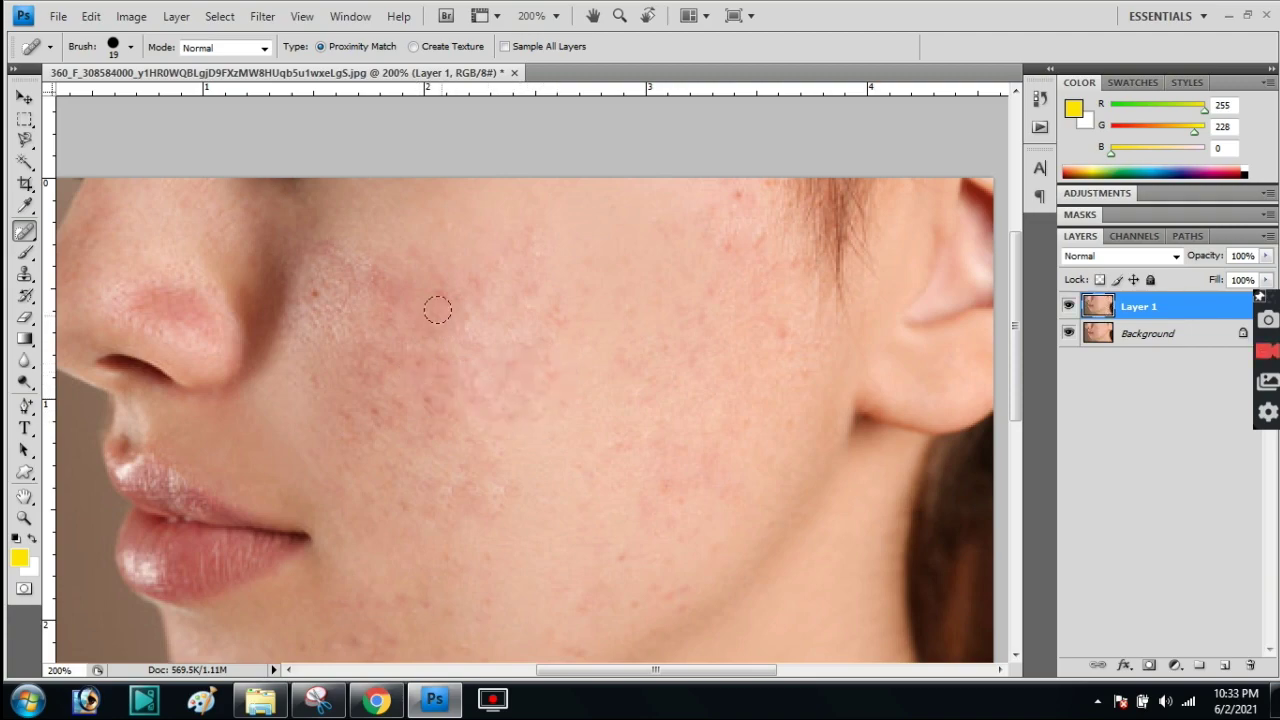
pyautogui.click(437, 310)
pyautogui.click(316, 289)
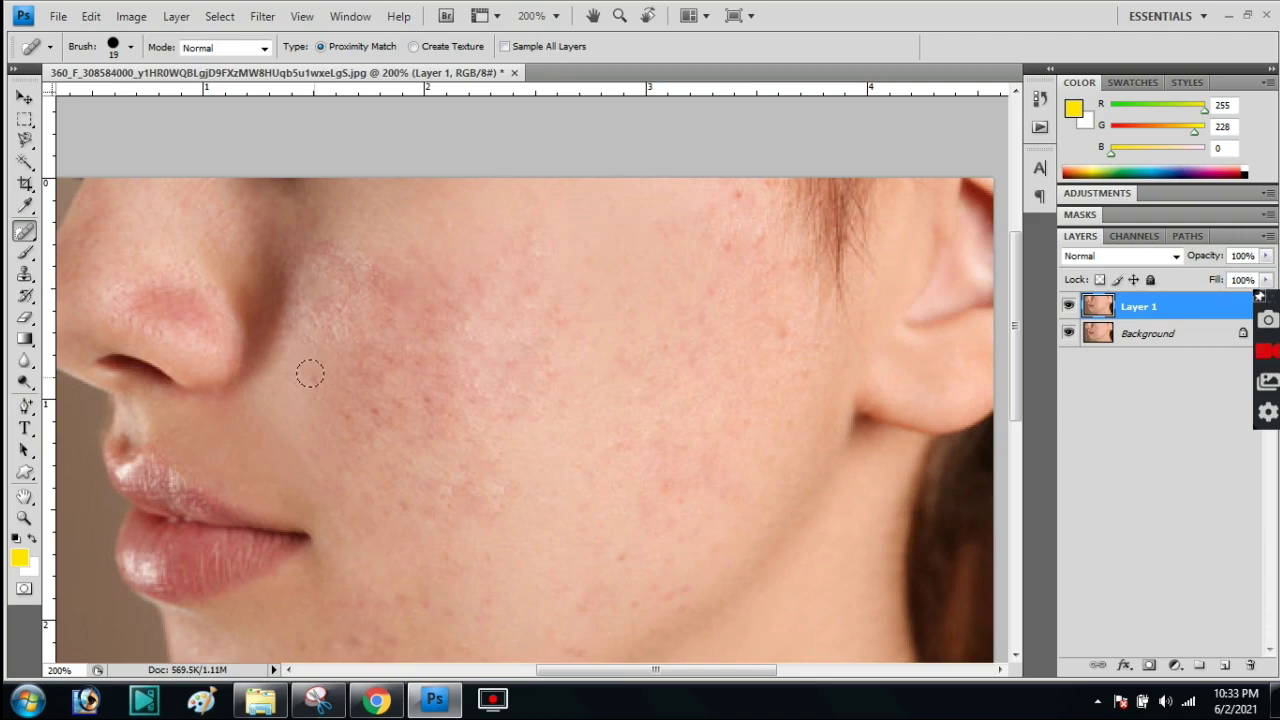
pyautogui.moveTo(452, 534); pyautogui.dragTo(477, 345)
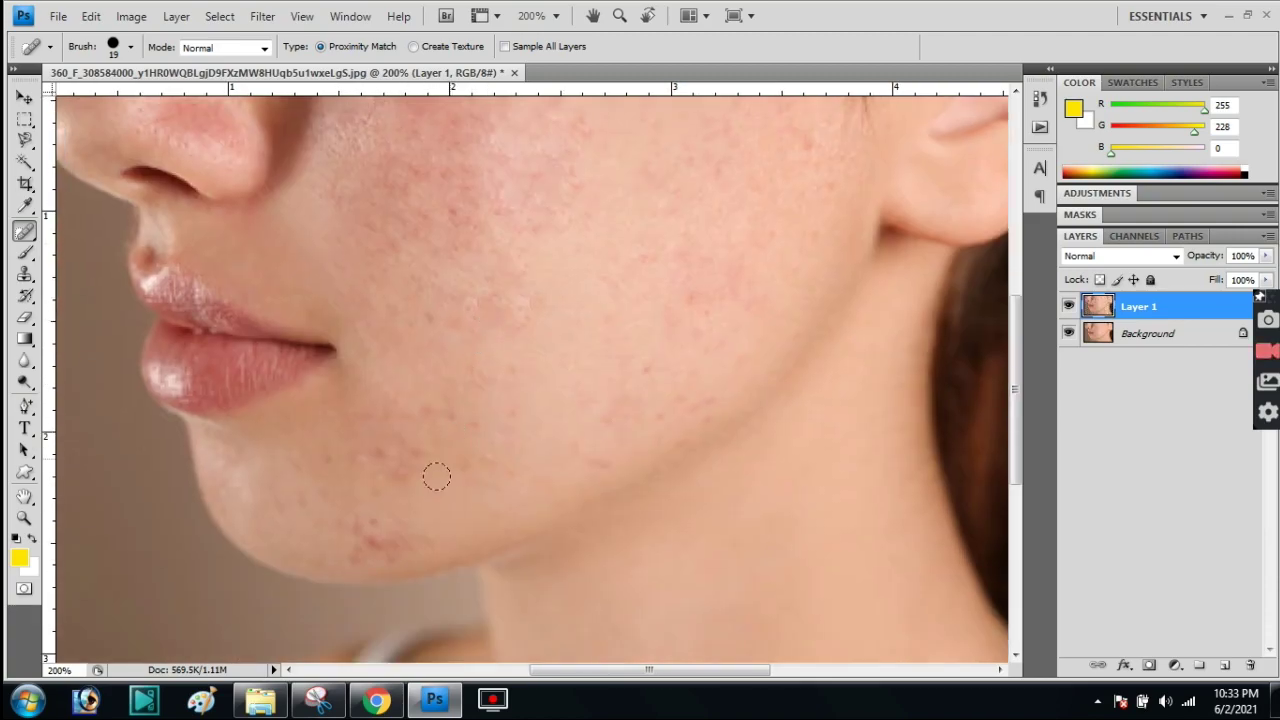
# - Heal the acne spots on the chin and along the jawline
pyautogui.click(382, 452)
pyautogui.click(432, 413)
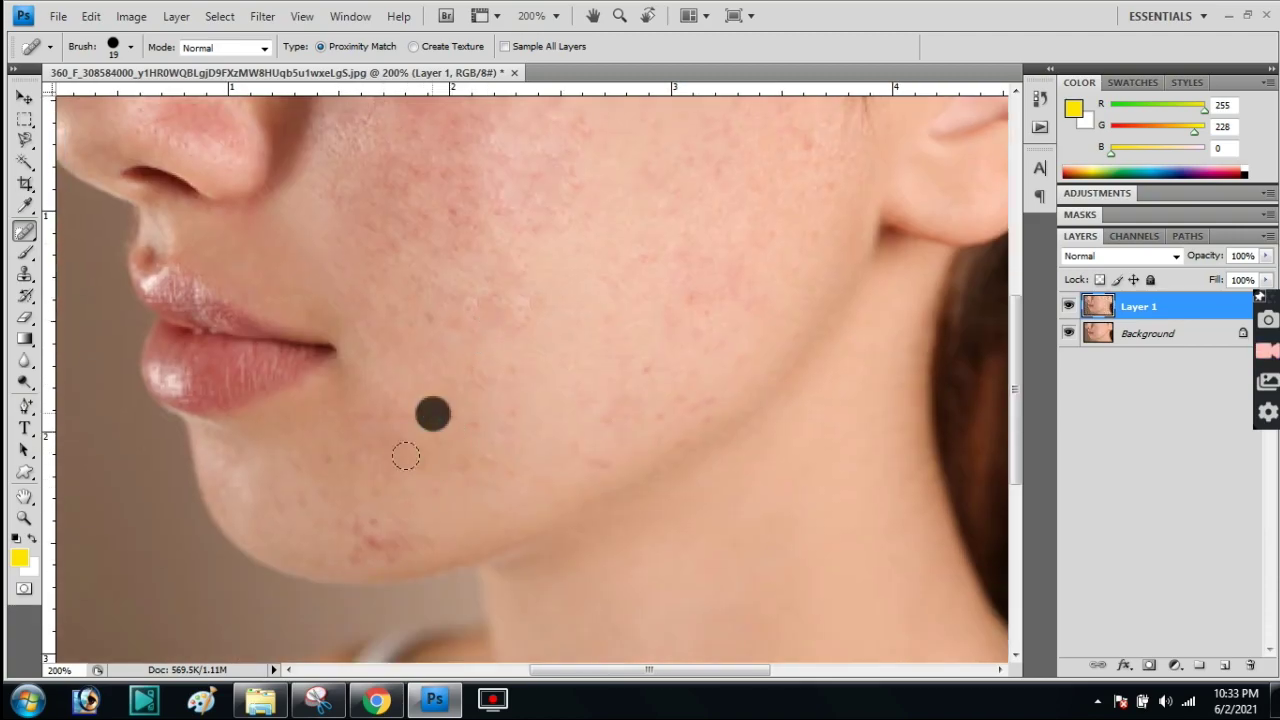
pyautogui.click(357, 556)
pyautogui.click(403, 550)
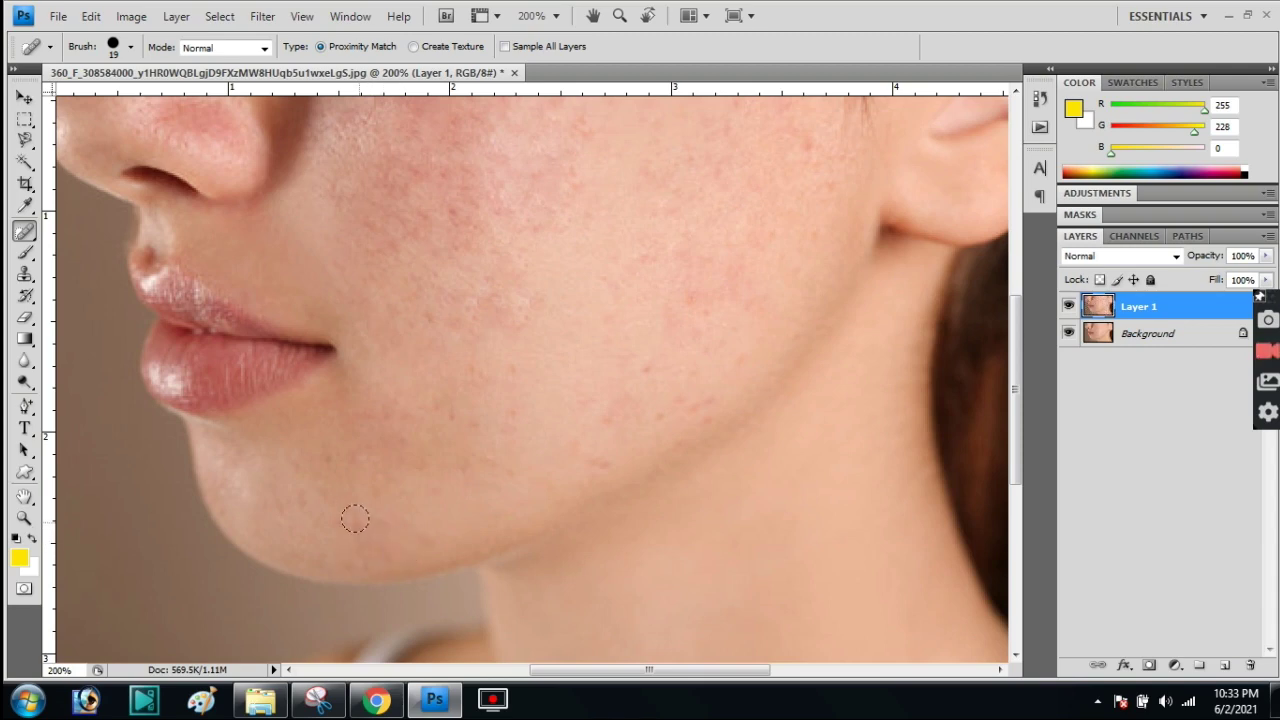
pyautogui.click(360, 524)
pyautogui.click(598, 462)
pyautogui.click(609, 410)
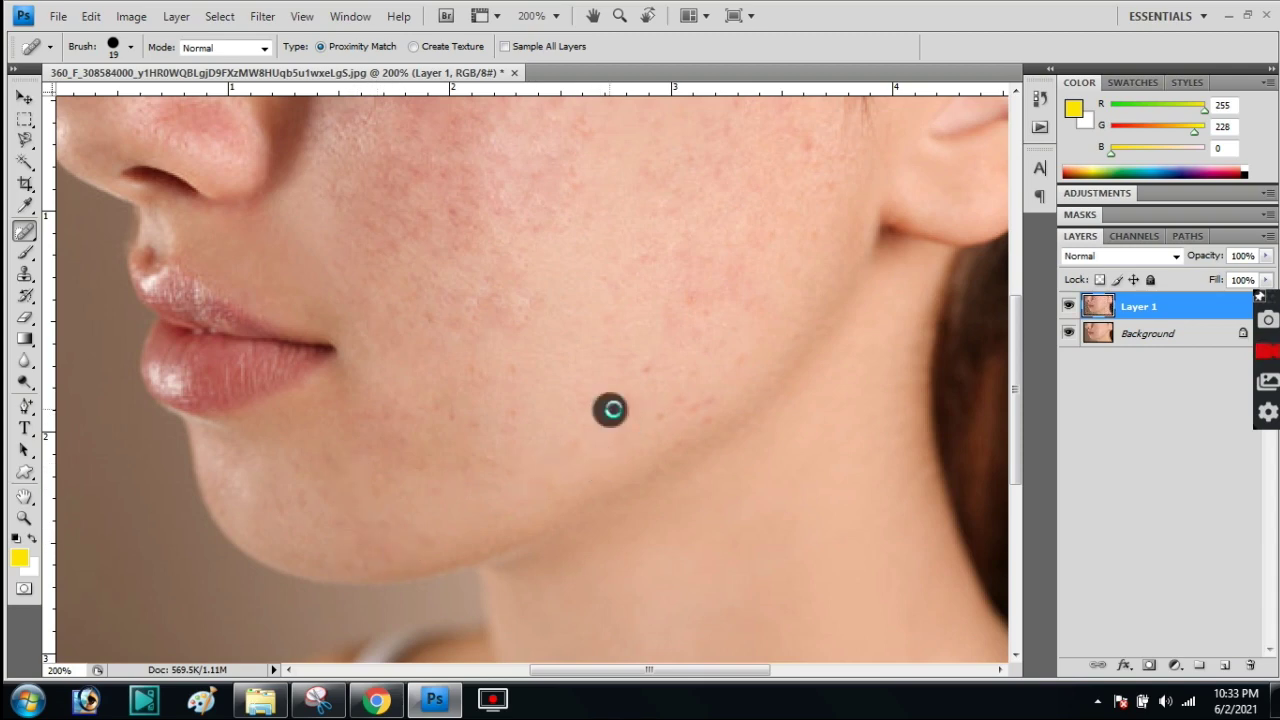
pyautogui.click(704, 392)
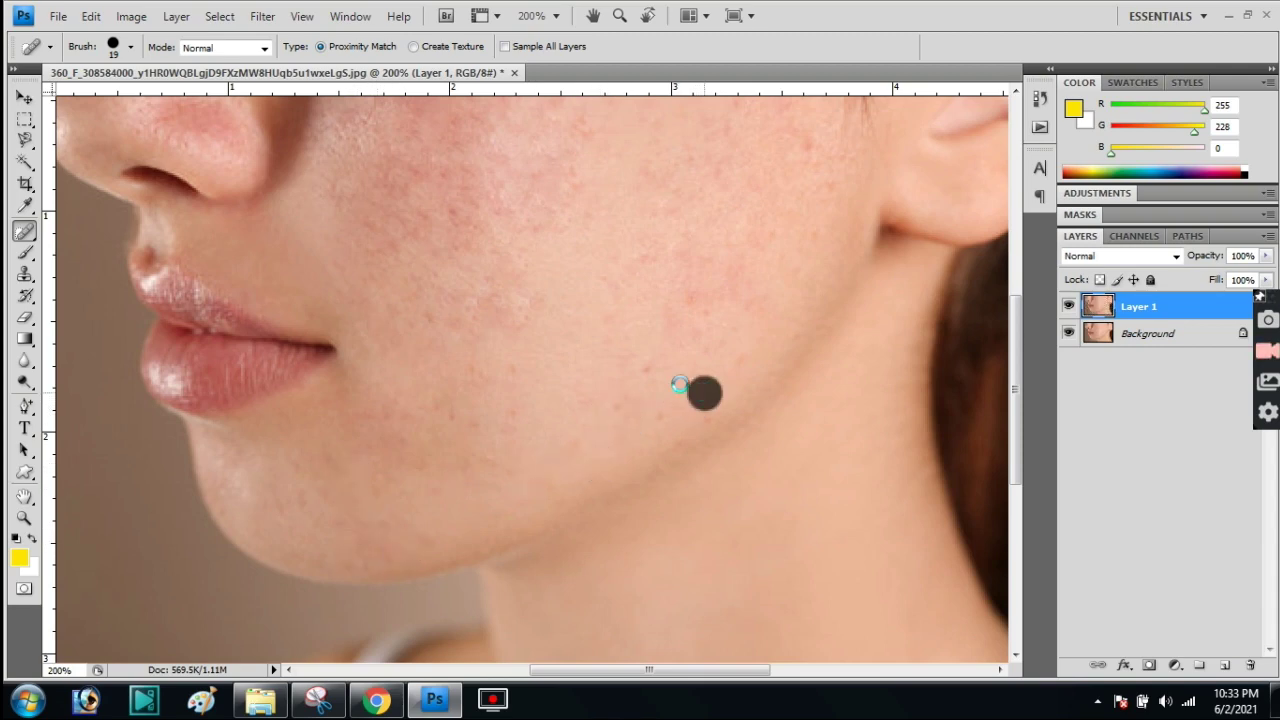
pyautogui.click(635, 247)
pyautogui.moveTo(589, 229); pyautogui.dragTo(567, 344)
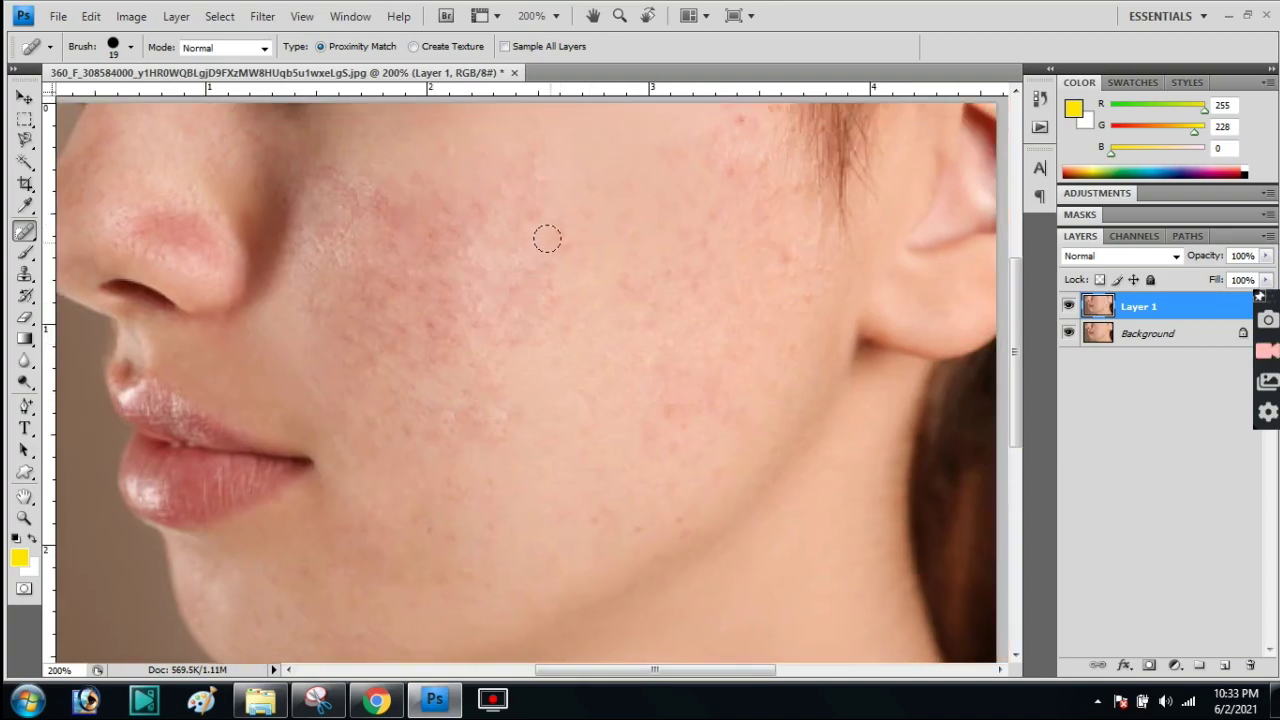
# - Heal the acne spots across the middle, inner and upper cheek
pyautogui.click(557, 289)
pyautogui.click(514, 292)
pyautogui.click(385, 289)
pyautogui.click(429, 331)
pyautogui.click(403, 334)
pyautogui.click(448, 326)
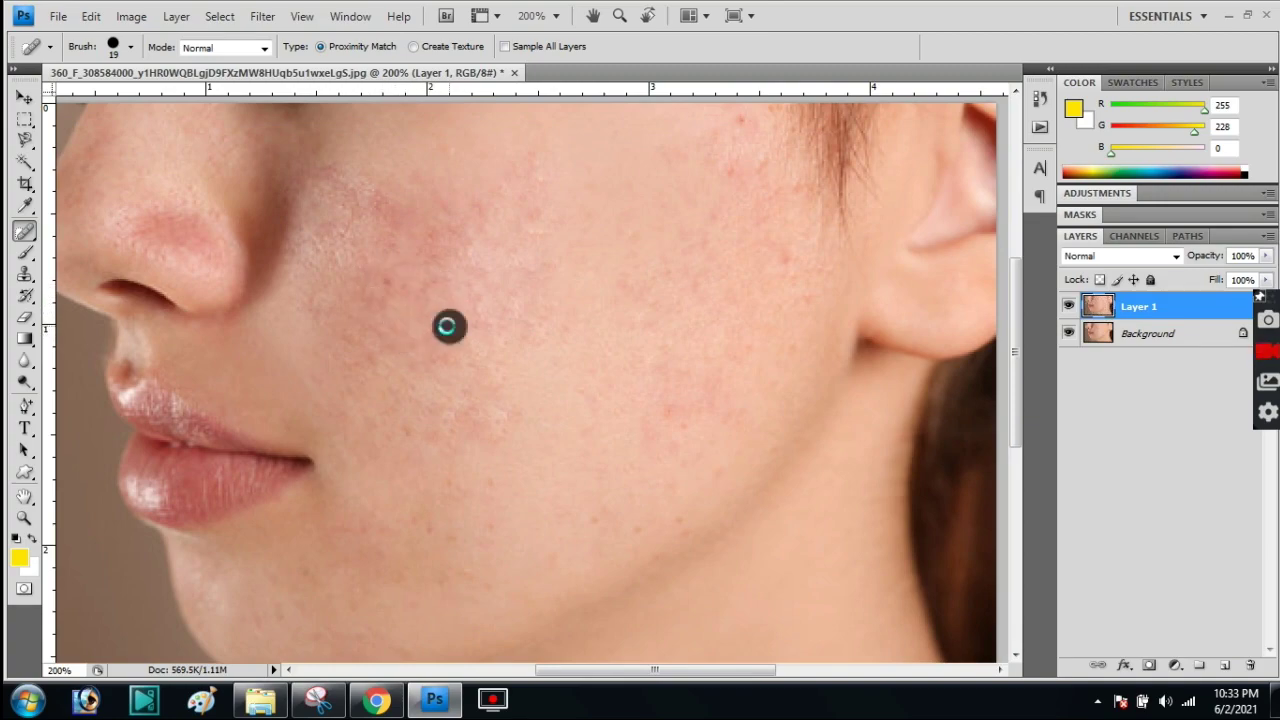
pyautogui.click(362, 334)
pyautogui.click(435, 286)
pyautogui.click(484, 202)
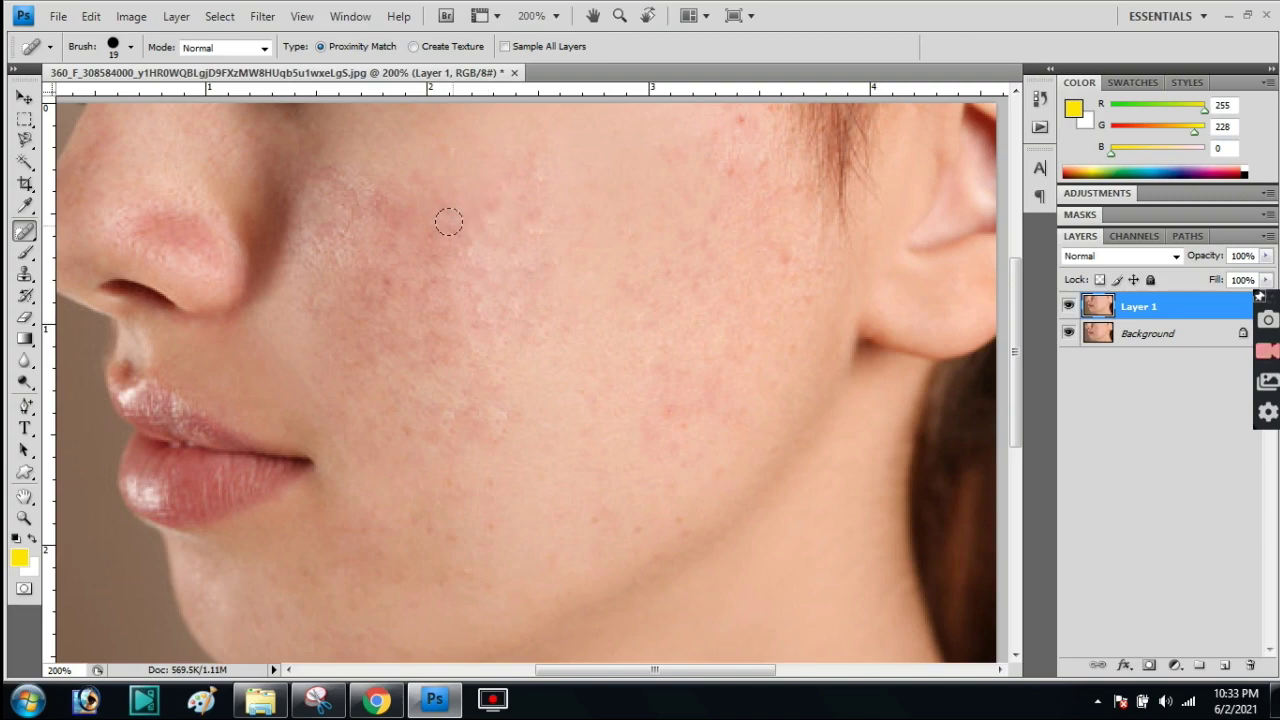
pyautogui.click(420, 250)
# - Heal the last spots on the outer cheek near the ear and on the lower cheek
pyautogui.click(726, 173)
pyautogui.click(736, 125)
pyautogui.click(756, 164)
pyautogui.click(768, 247)
pyautogui.click(713, 384)
pyautogui.click(654, 400)
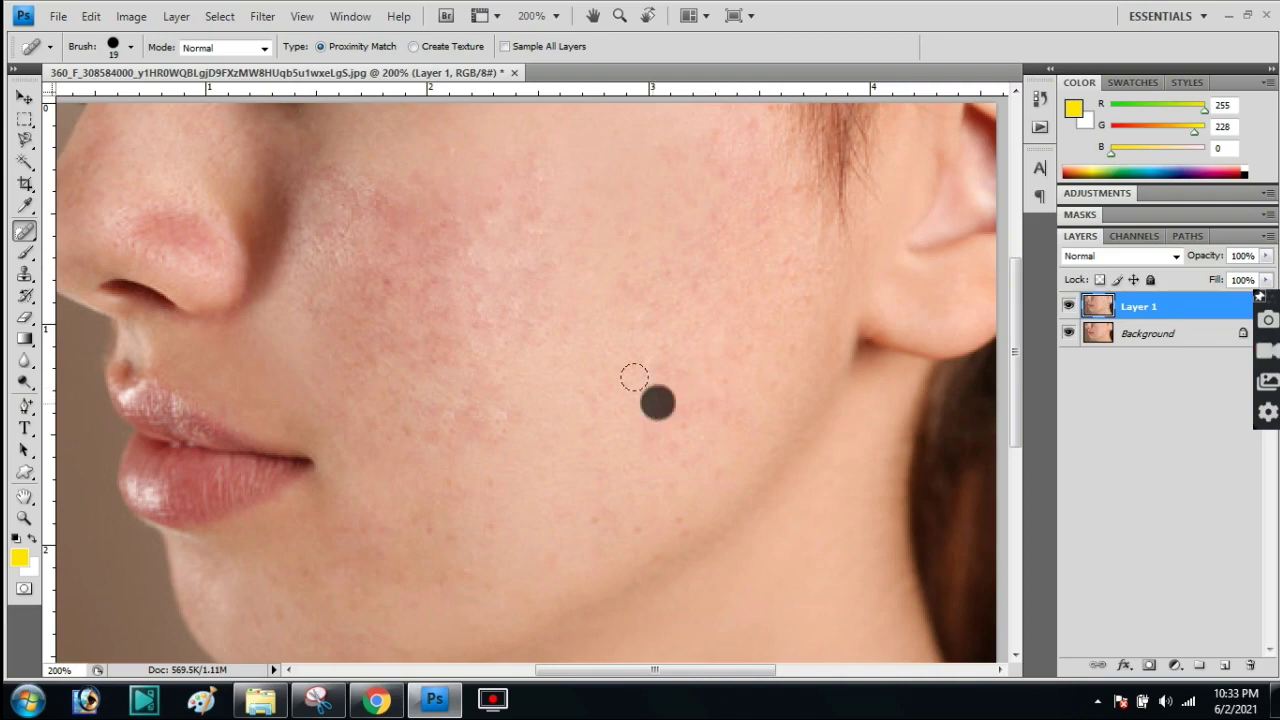
pyautogui.click(625, 282)
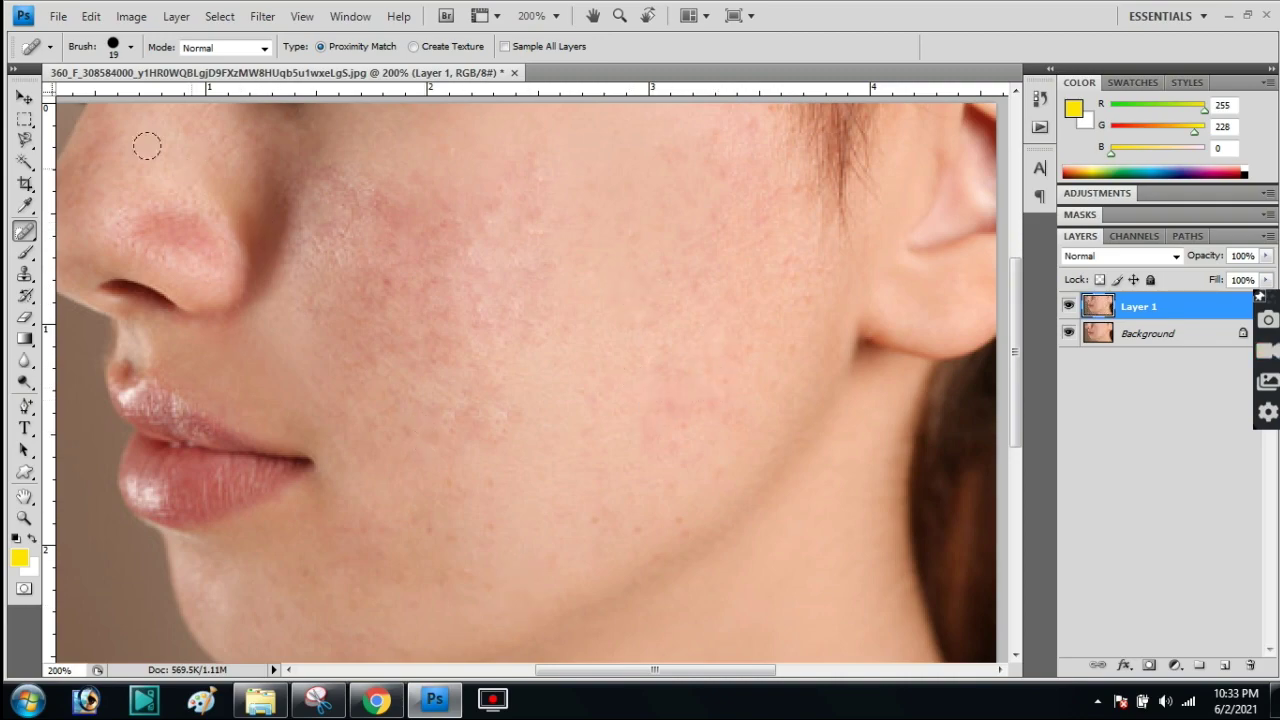
pyautogui.click(25, 97)
# - Duplicate Layer 1, invert the copy, and set its blend mode to Vivid Light
pyautogui.rightClick(1134, 316)
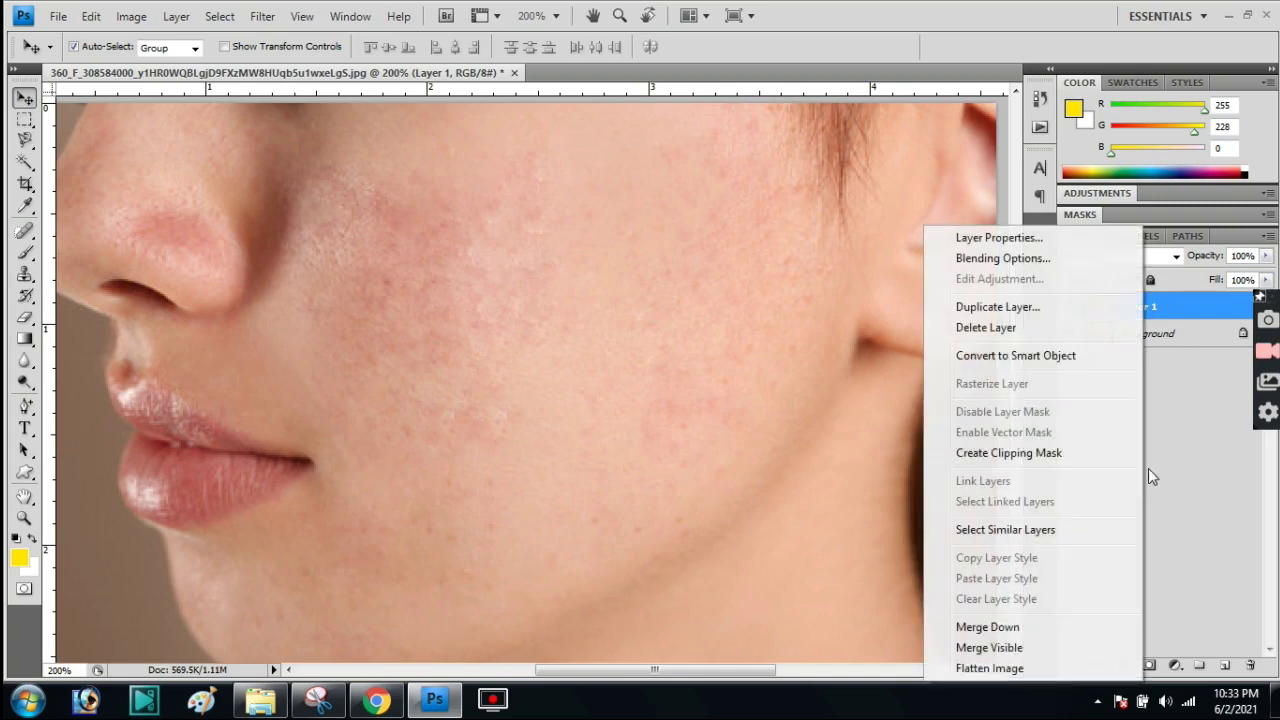
pyautogui.click(1015, 308)
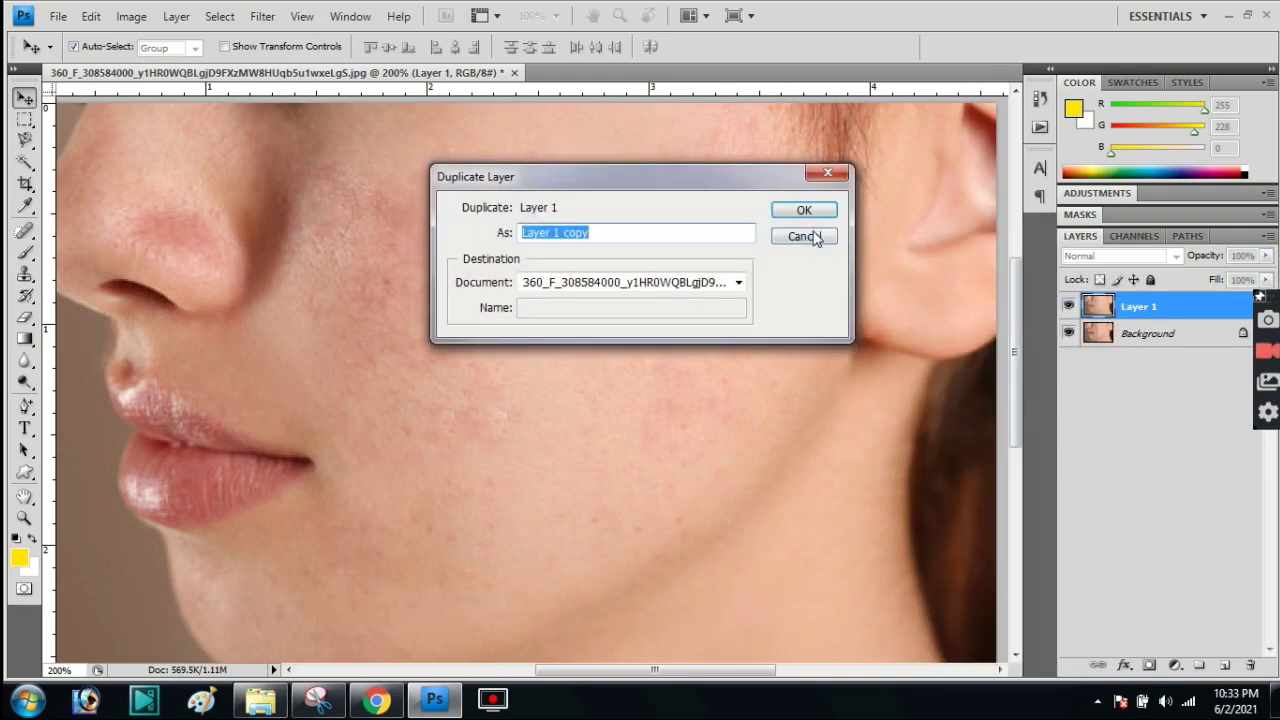
pyautogui.click(804, 211)
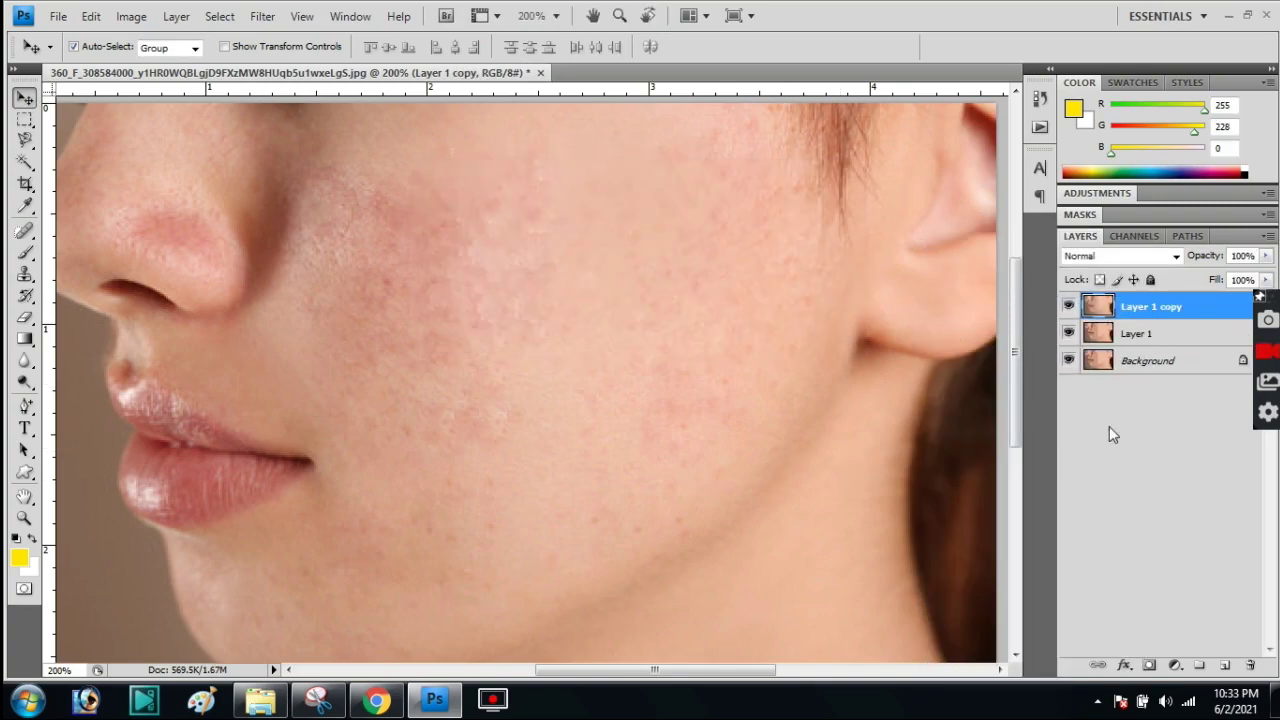
pyautogui.hotkey('ctrl', 'i')
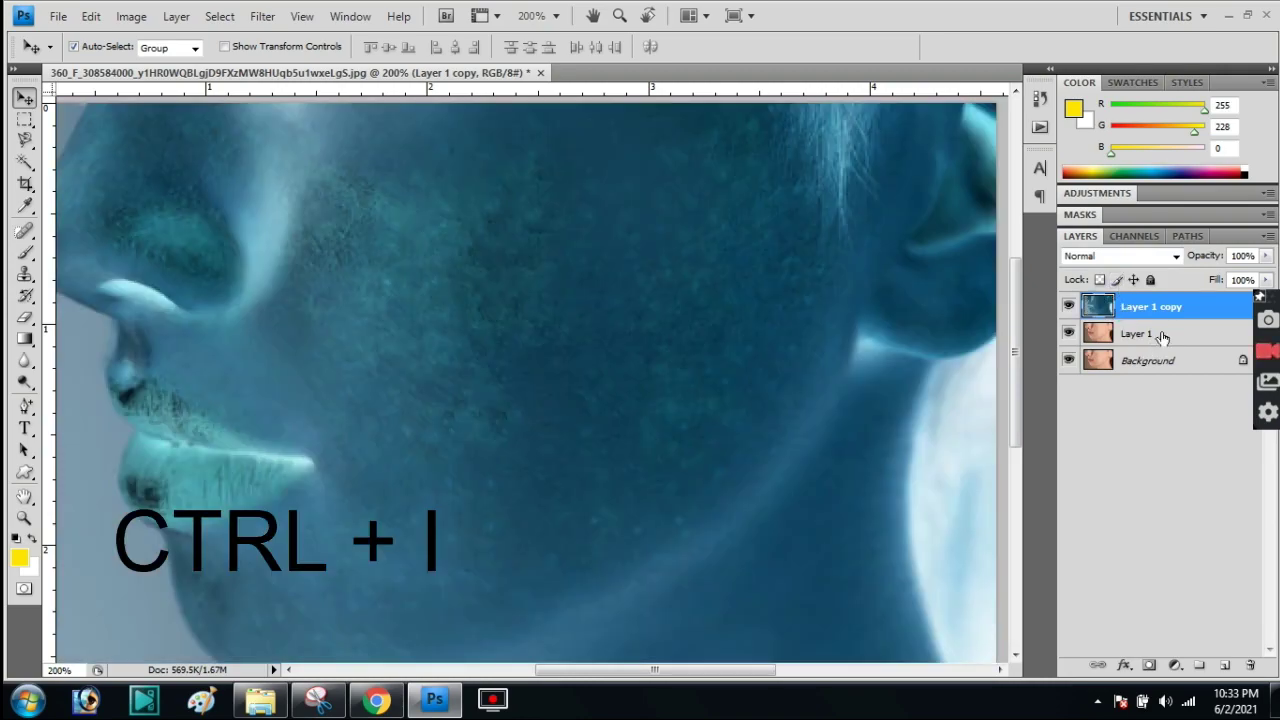
pyautogui.click(1177, 256)
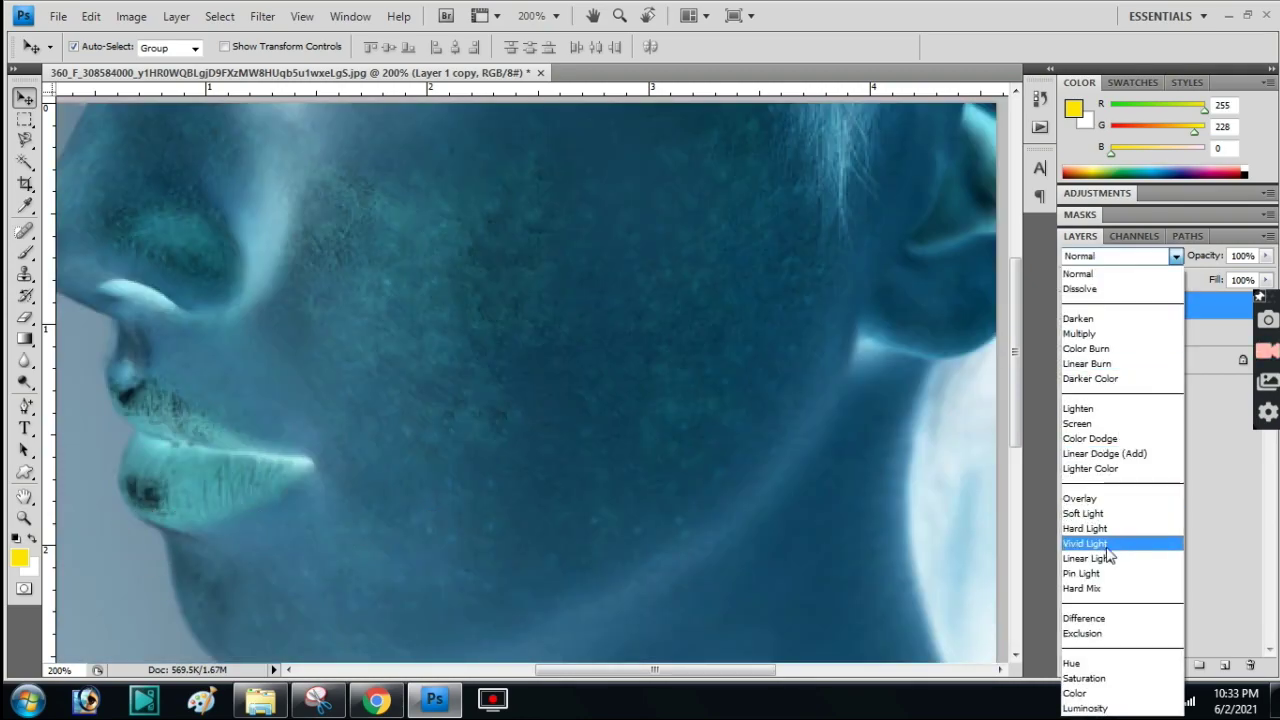
pyautogui.click(1088, 543)
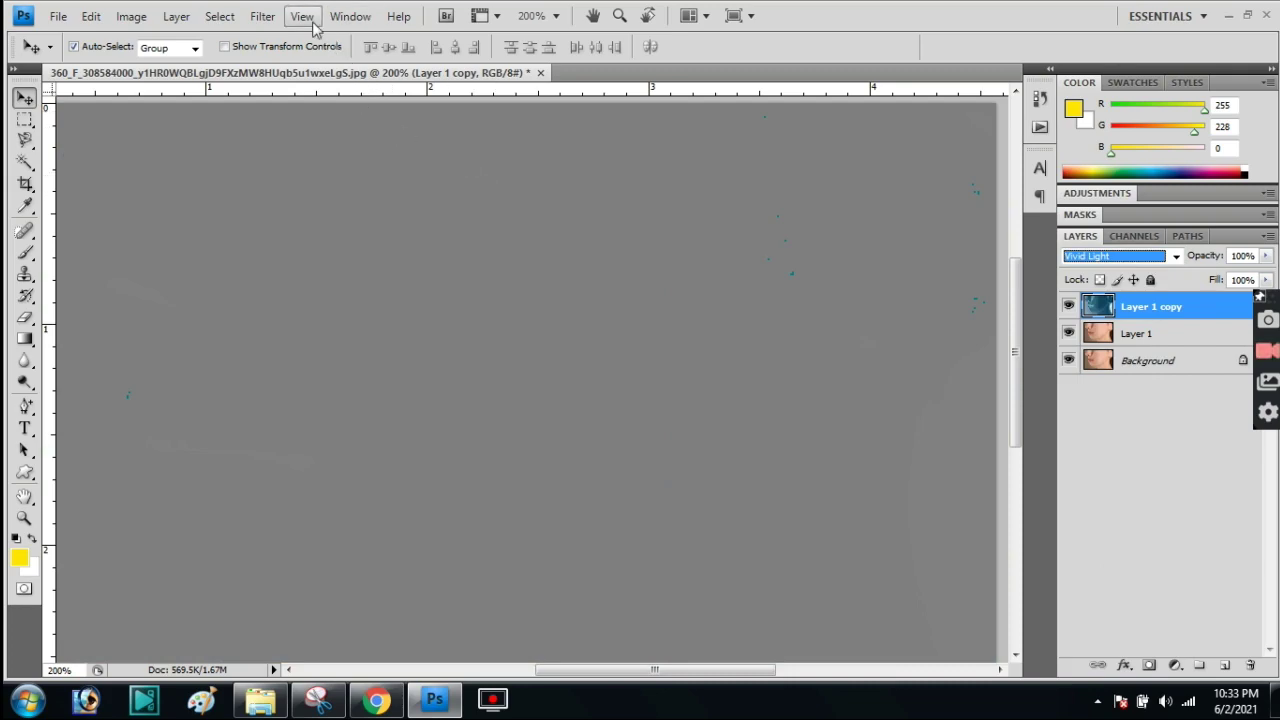
# - Apply a High Pass filter with 5-pixel radius to Layer 1 copy
pyautogui.click(272, 17)
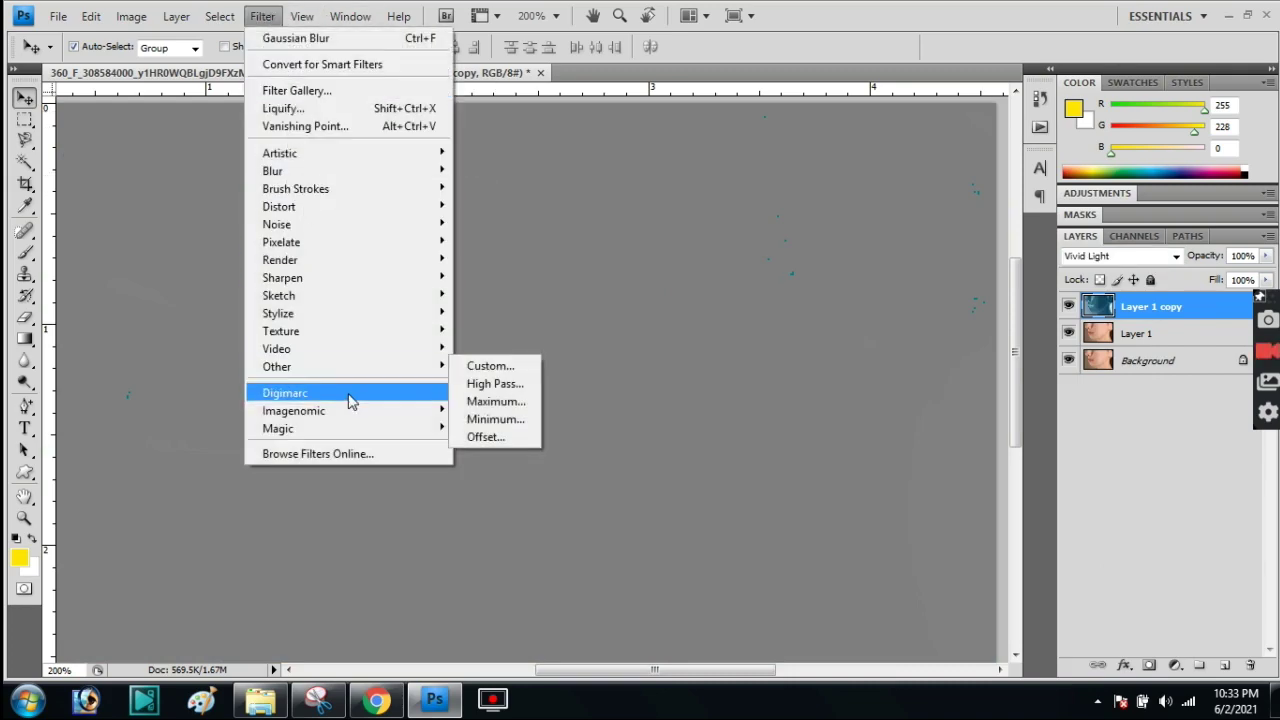
pyautogui.click(490, 388)
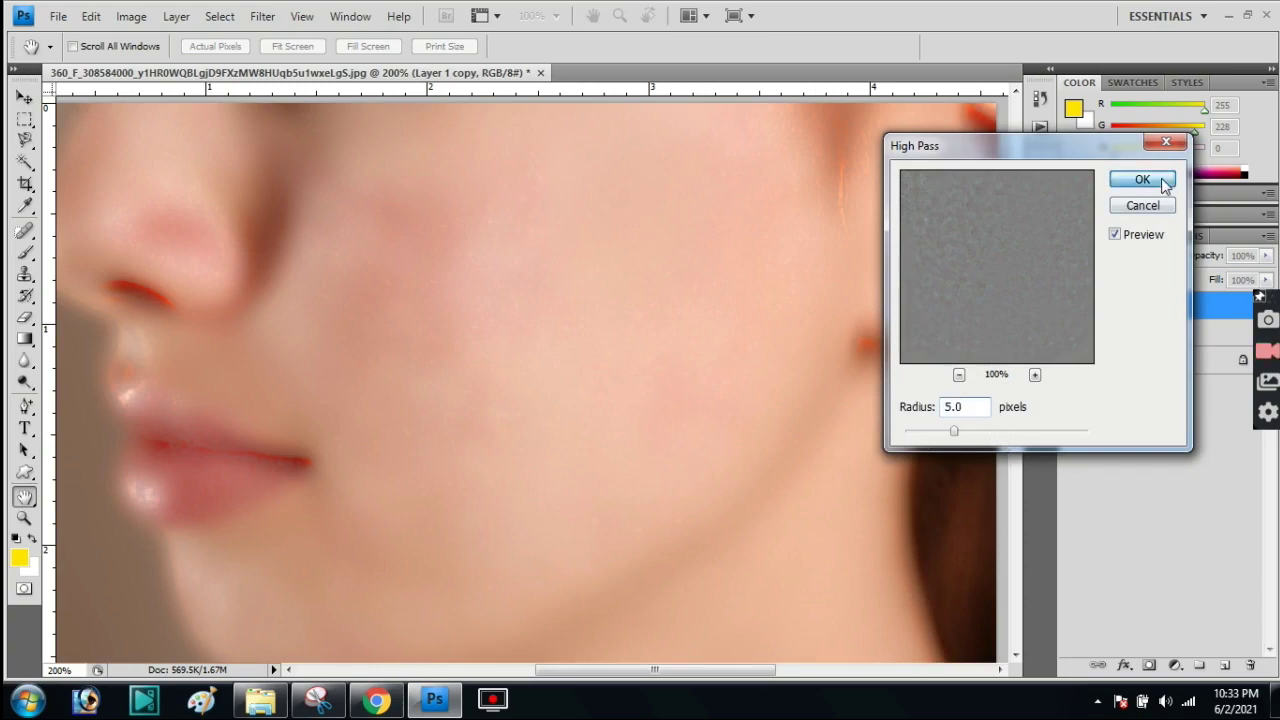
pyautogui.click(1161, 178)
# - Apply a 1.5-pixel Gaussian Blur to Layer 1 copy
pyautogui.click(258, 20)
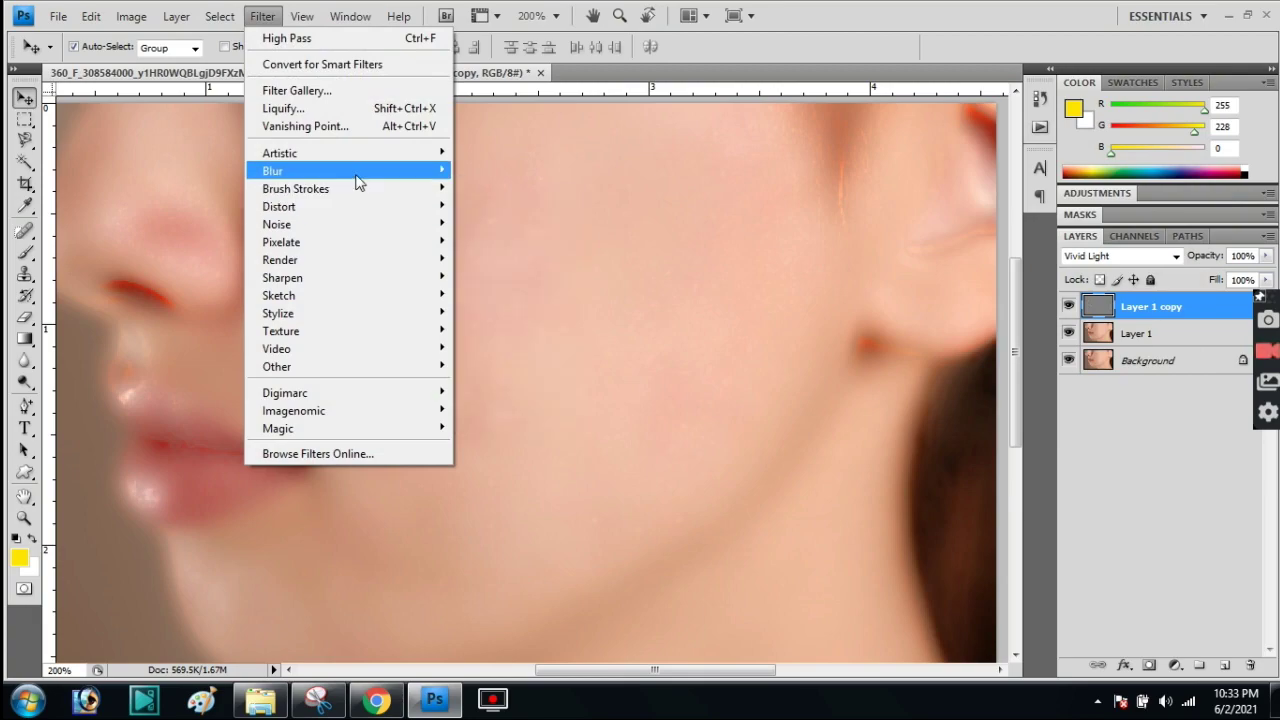
pyautogui.moveTo(272, 171)
pyautogui.click(521, 243)
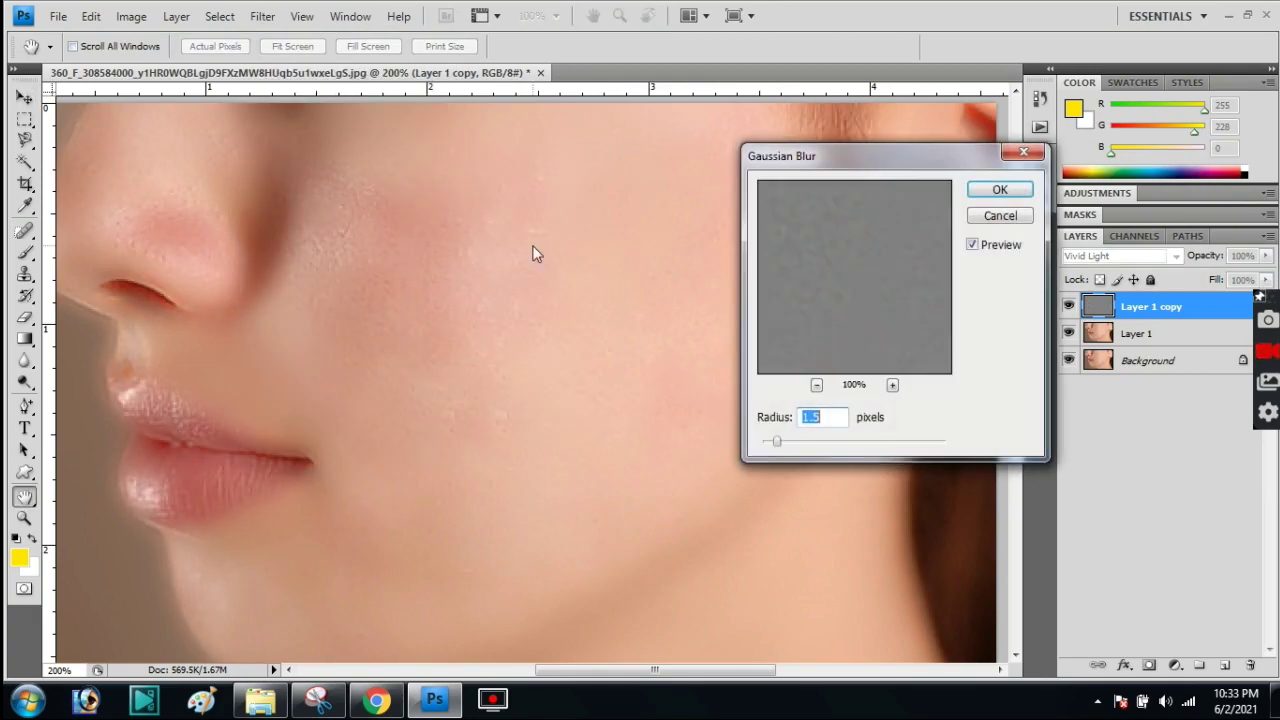
pyautogui.click(1000, 189)
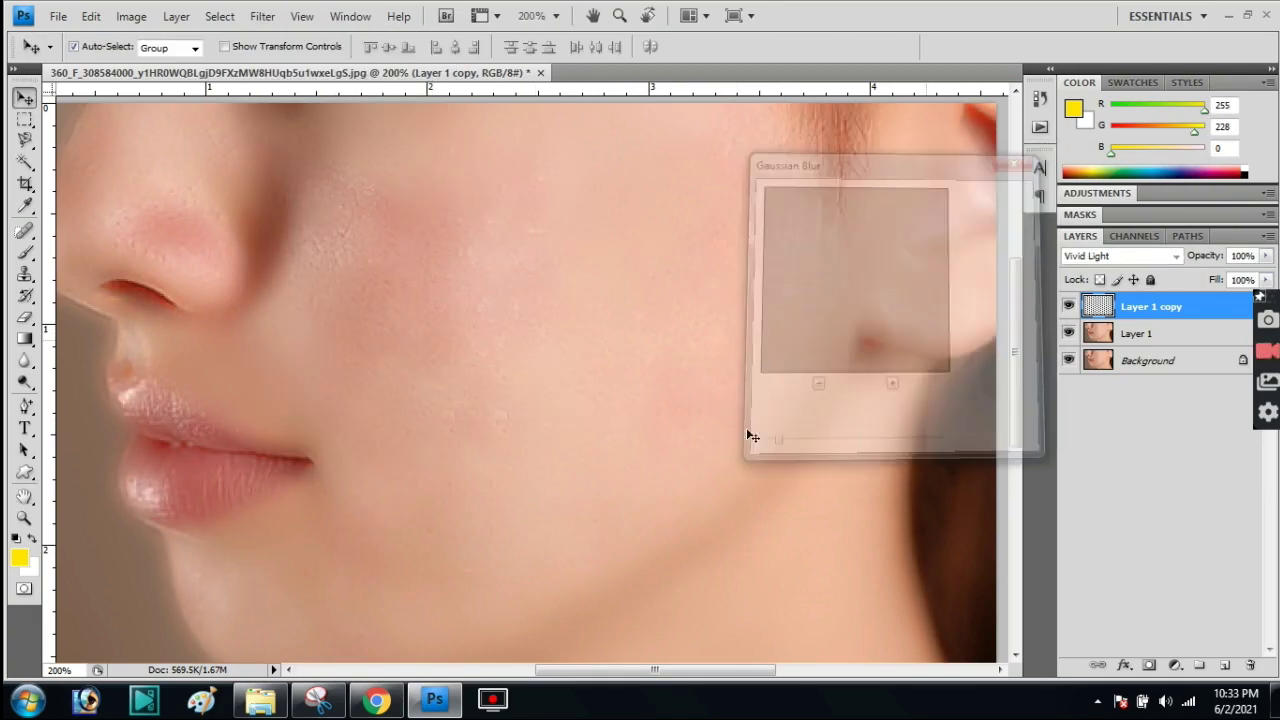
# - Add an inverted hide-all mask to Layer 1 copy and paint white over the cheek
pyautogui.click(1150, 667)
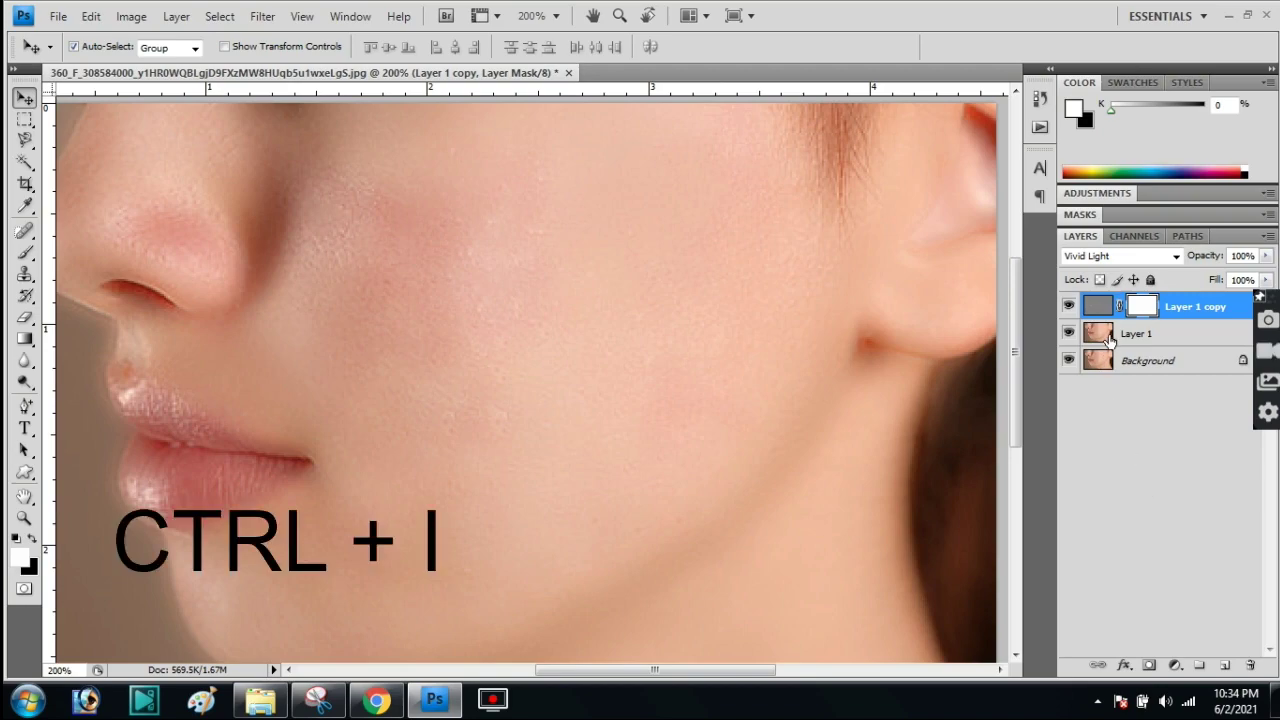
pyautogui.hotkey('ctrl', 'i')
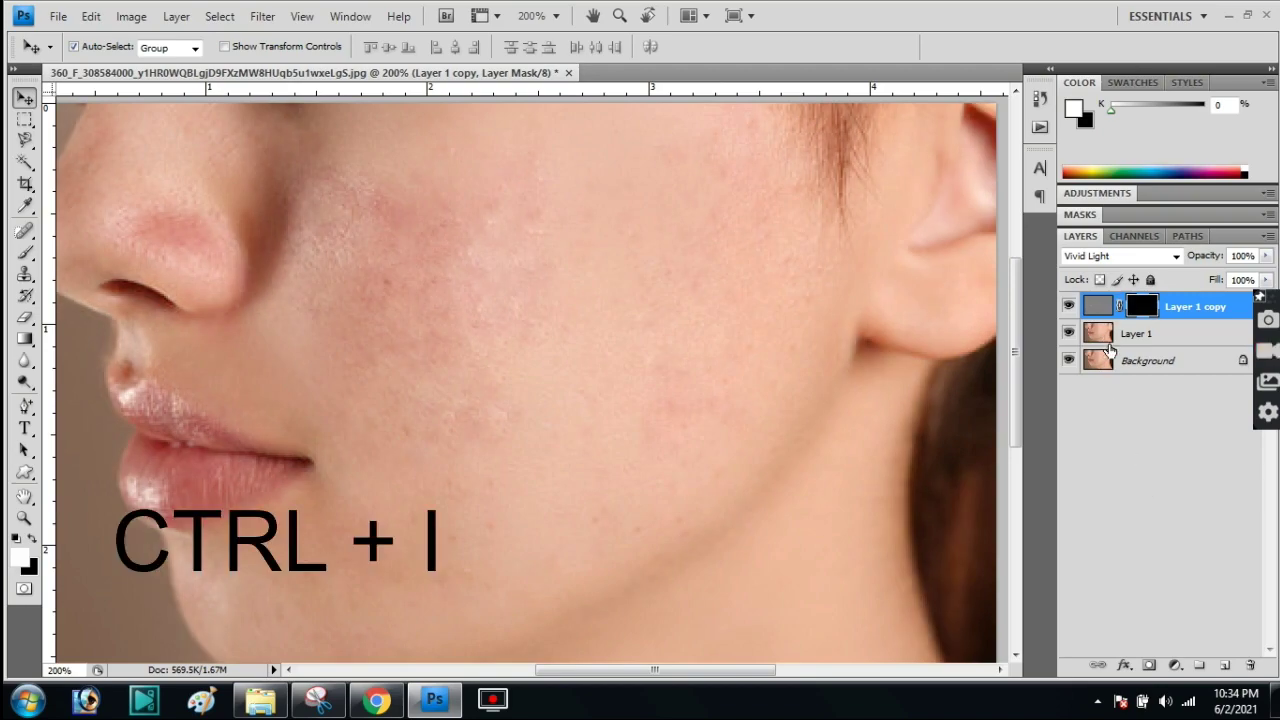
pyautogui.click(25, 252)
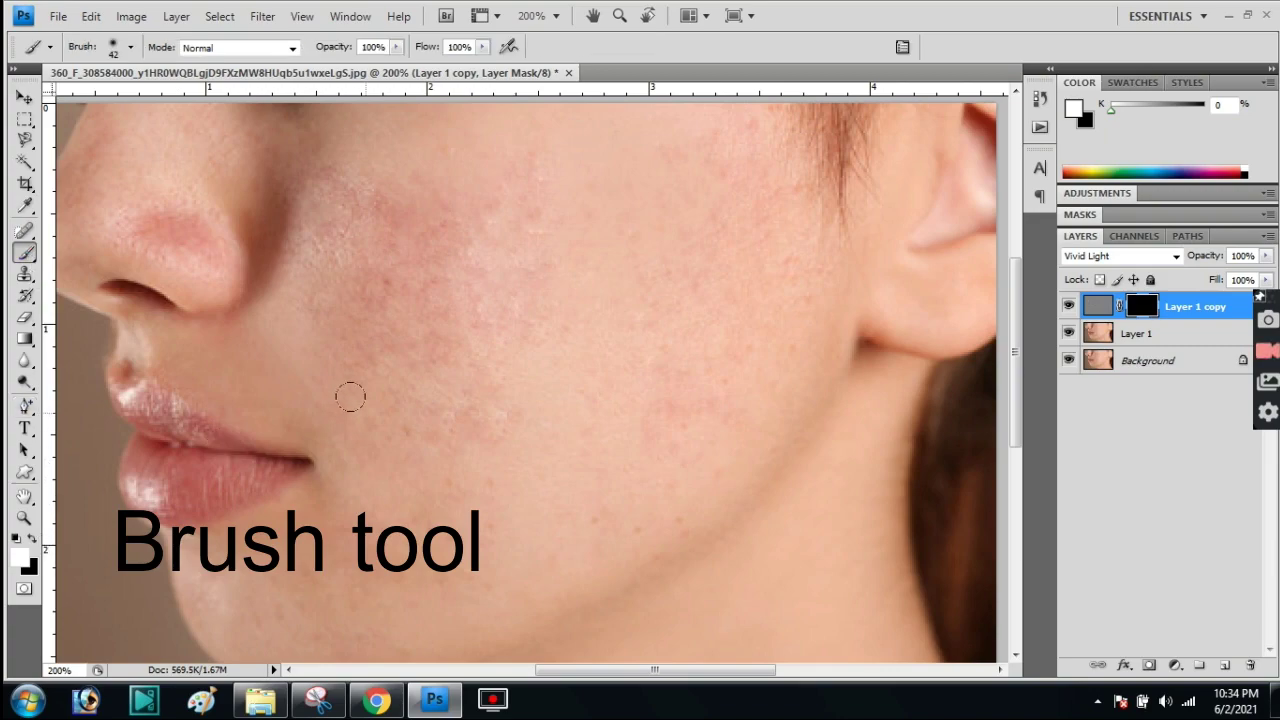
pyautogui.moveTo(440, 377); pyautogui.dragTo(368, 447)
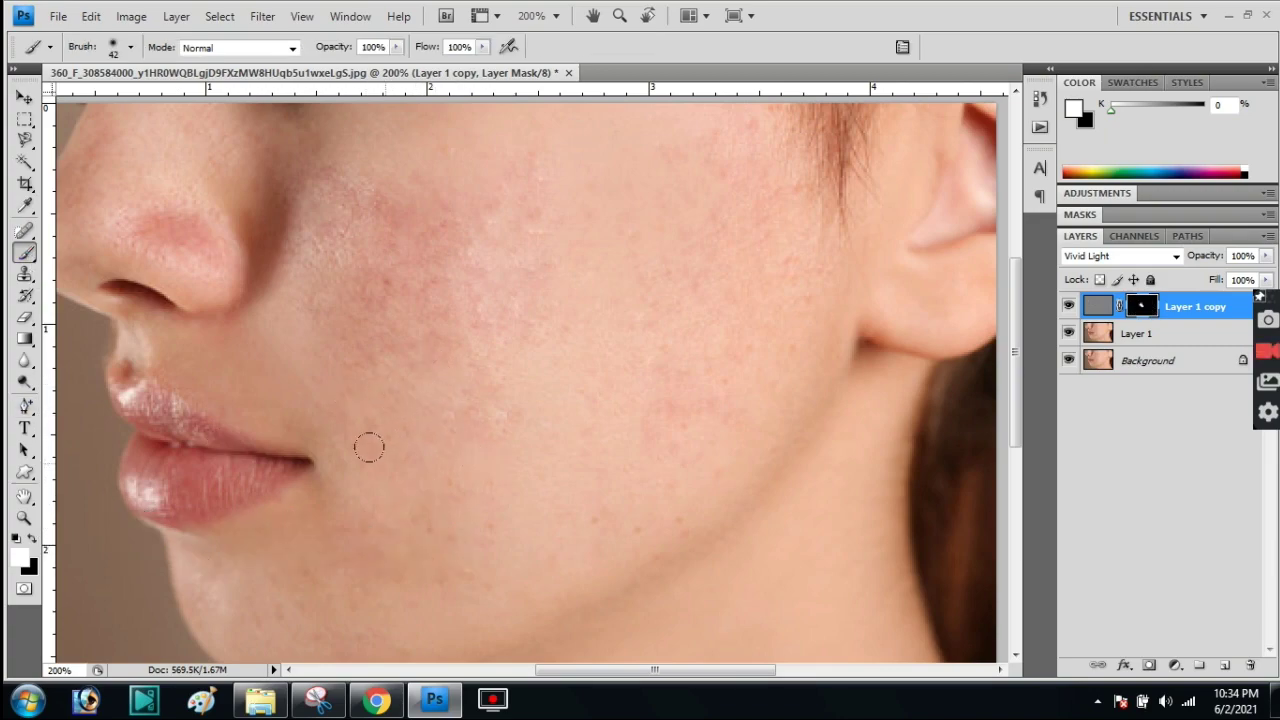
pyautogui.moveTo(334, 291); pyautogui.dragTo(436, 313)
# - Extend the painted smoothing over the lower face, nose and upper cheek
pyautogui.moveTo(561, 540); pyautogui.dragTo(651, 345)
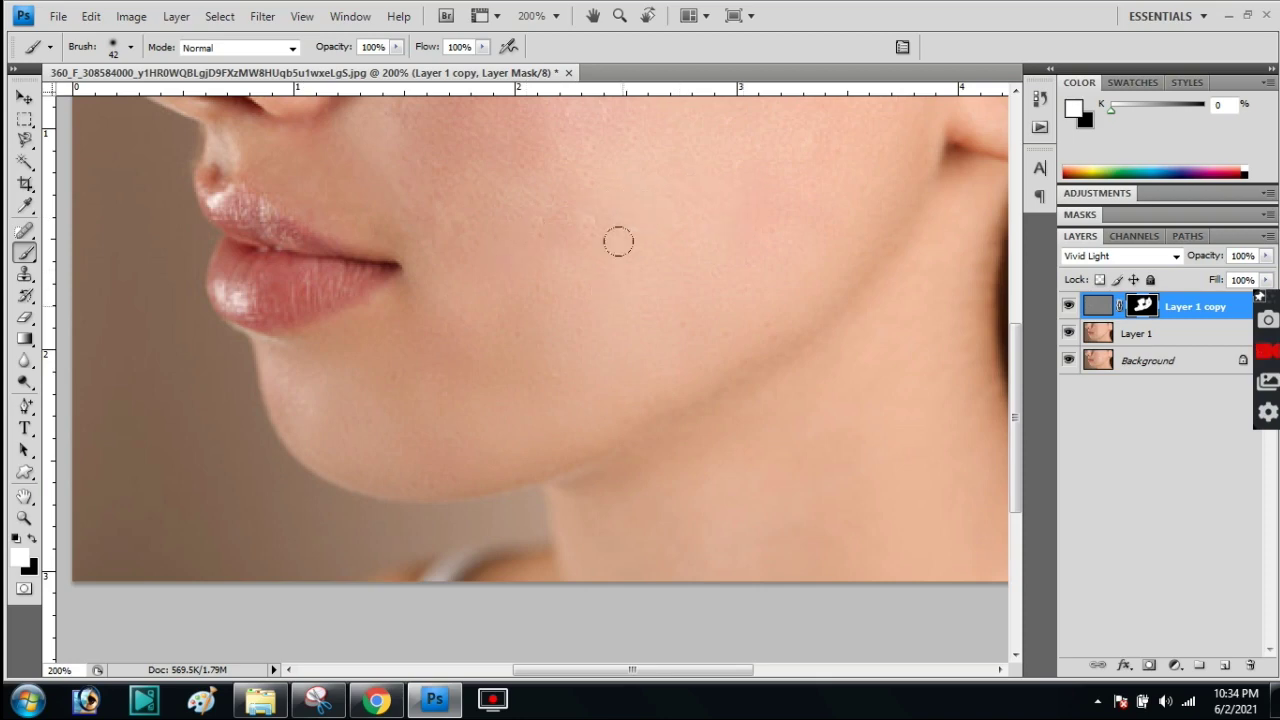
pyautogui.scroll(5, 497, 423)
pyautogui.scroll(1, 415, 378)
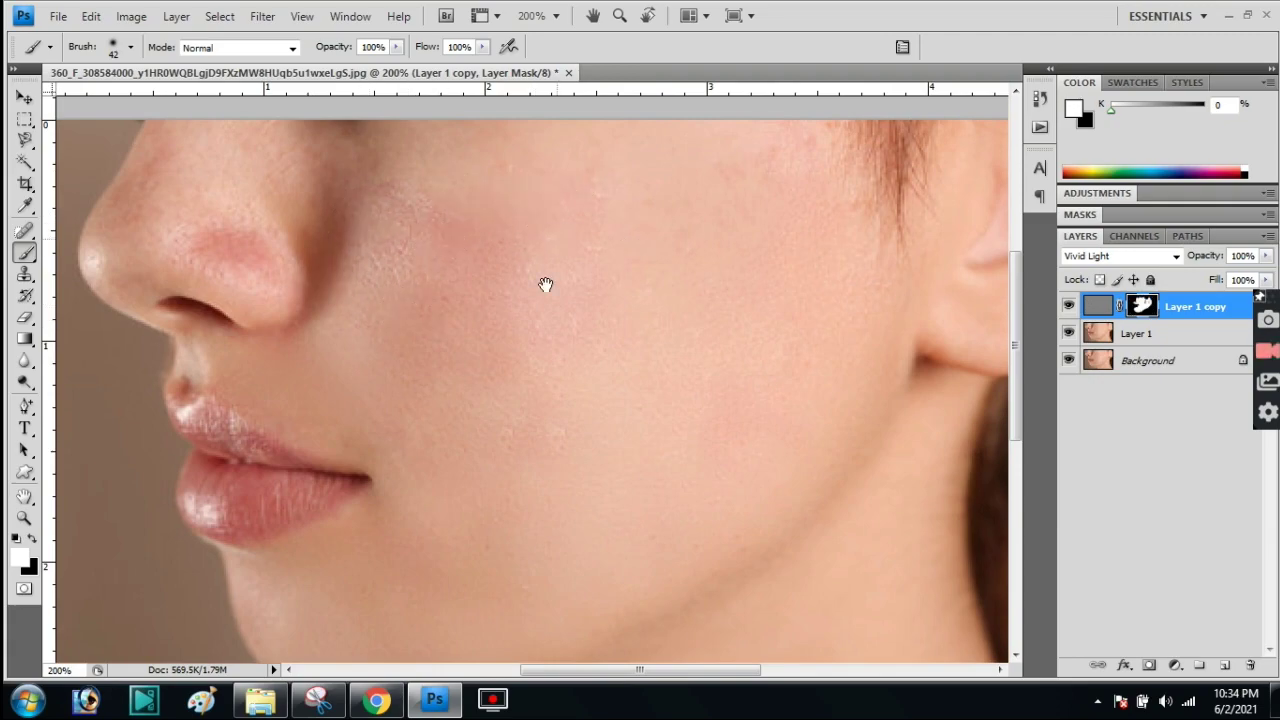
pyautogui.moveTo(545, 285); pyautogui.dragTo(522, 432)
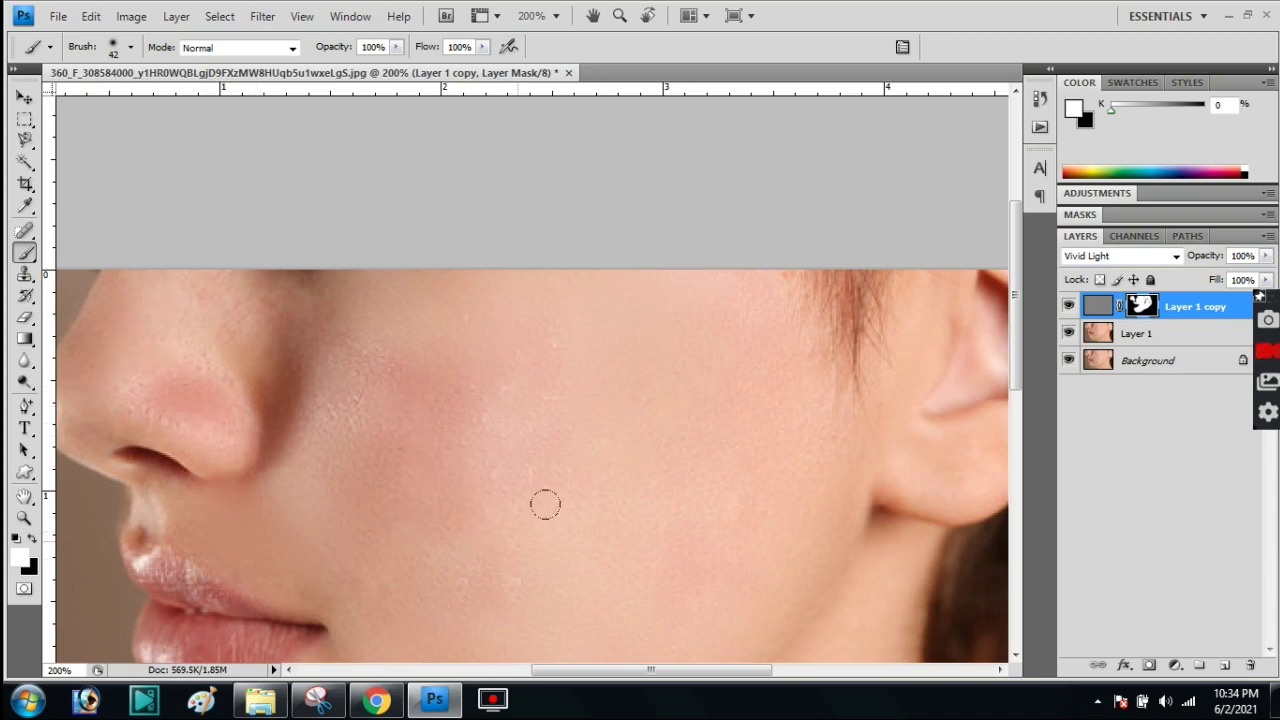
pyautogui.moveTo(640, 400); pyautogui.dragTo(663, 318)
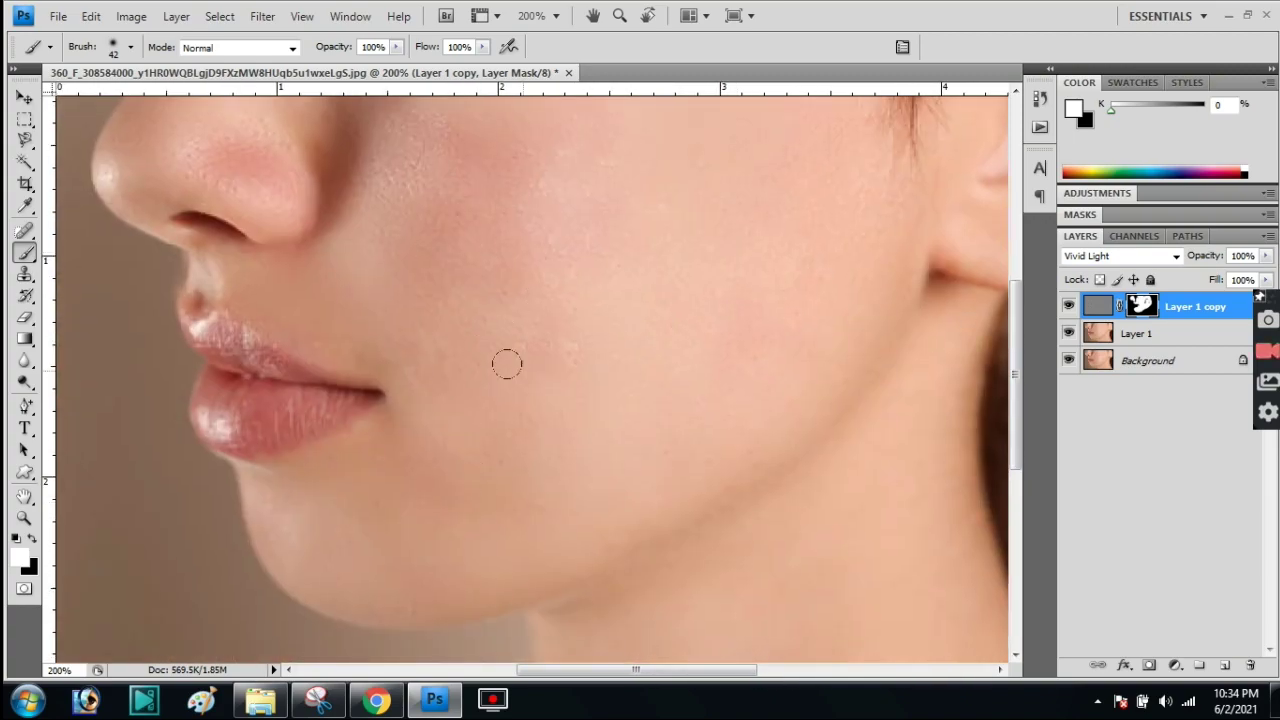
pyautogui.moveTo(577, 229); pyautogui.dragTo(577, 391)
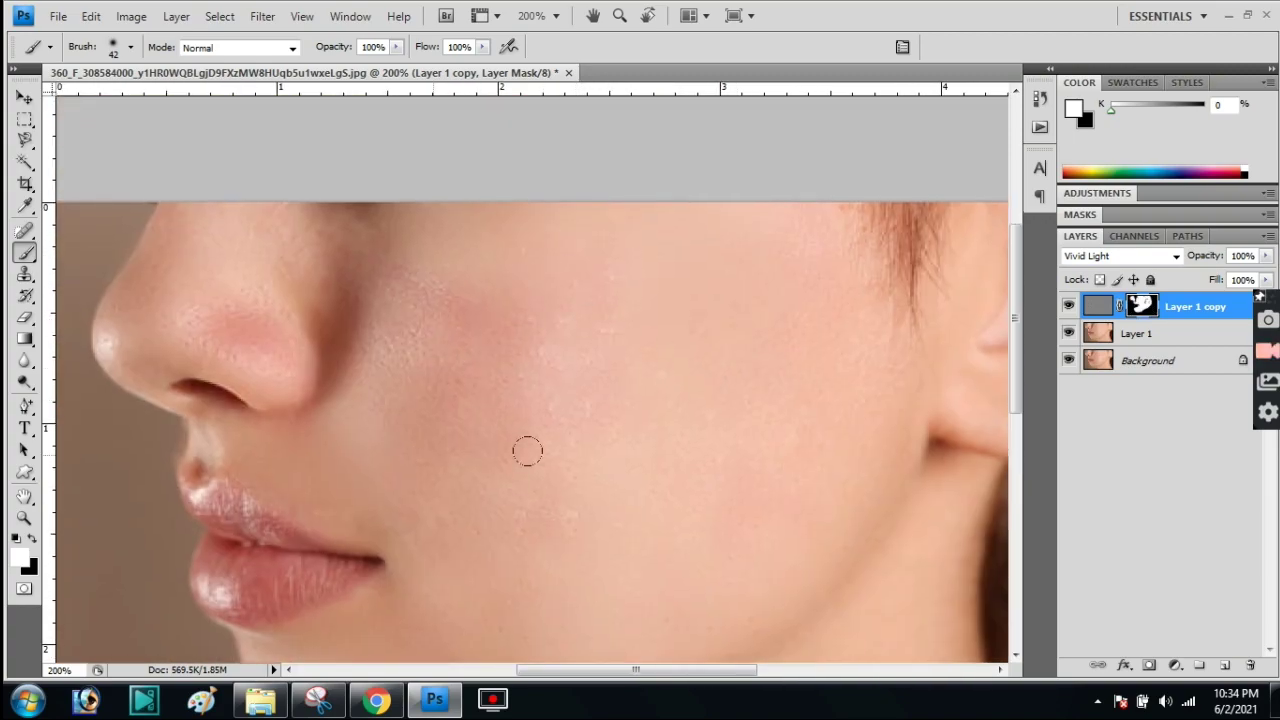
# - Try a Levels adjustment on the mask, then cancel it
pyautogui.hotkey('ctrl', 'l')
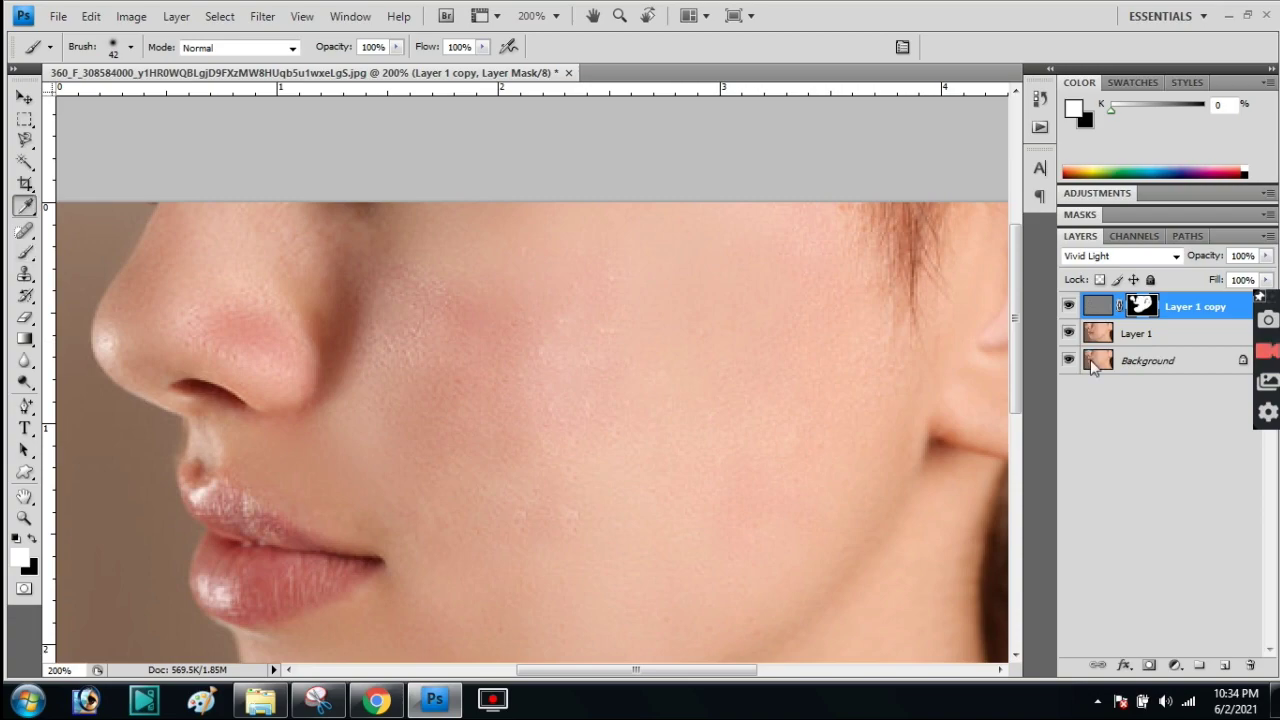
pyautogui.moveTo(884, 341); pyautogui.dragTo(914, 341)
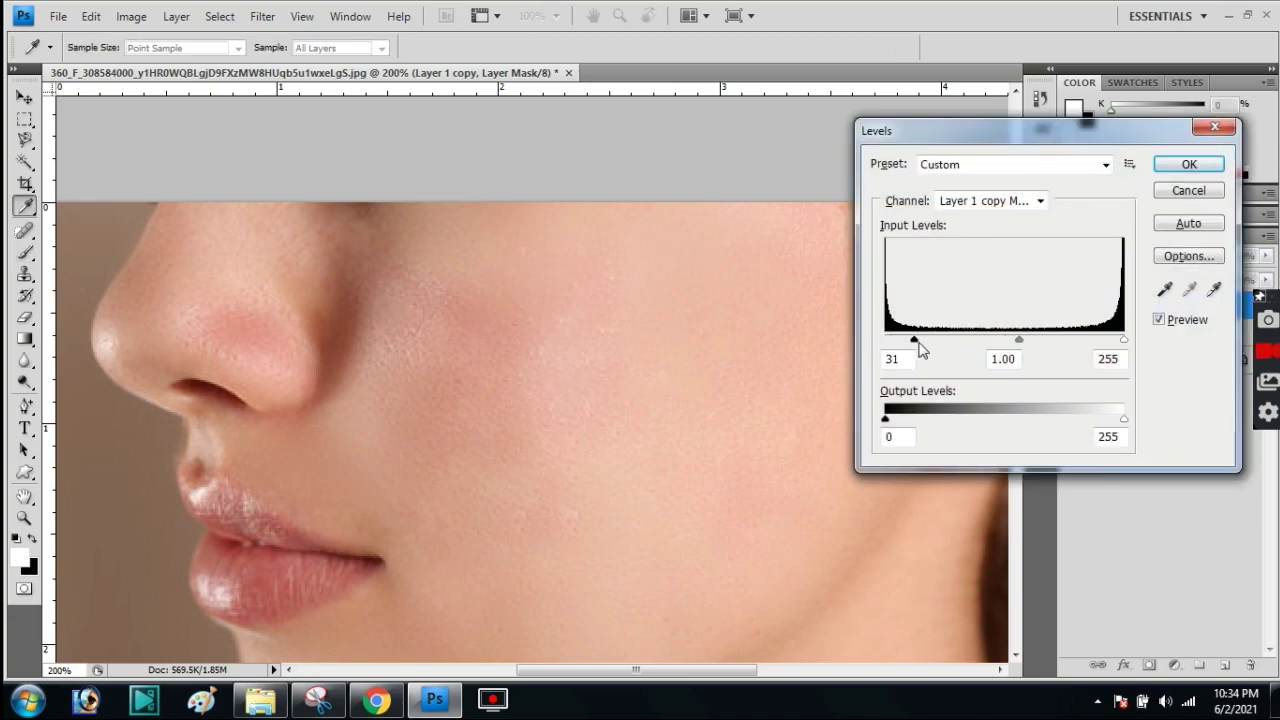
pyautogui.click(1177, 193)
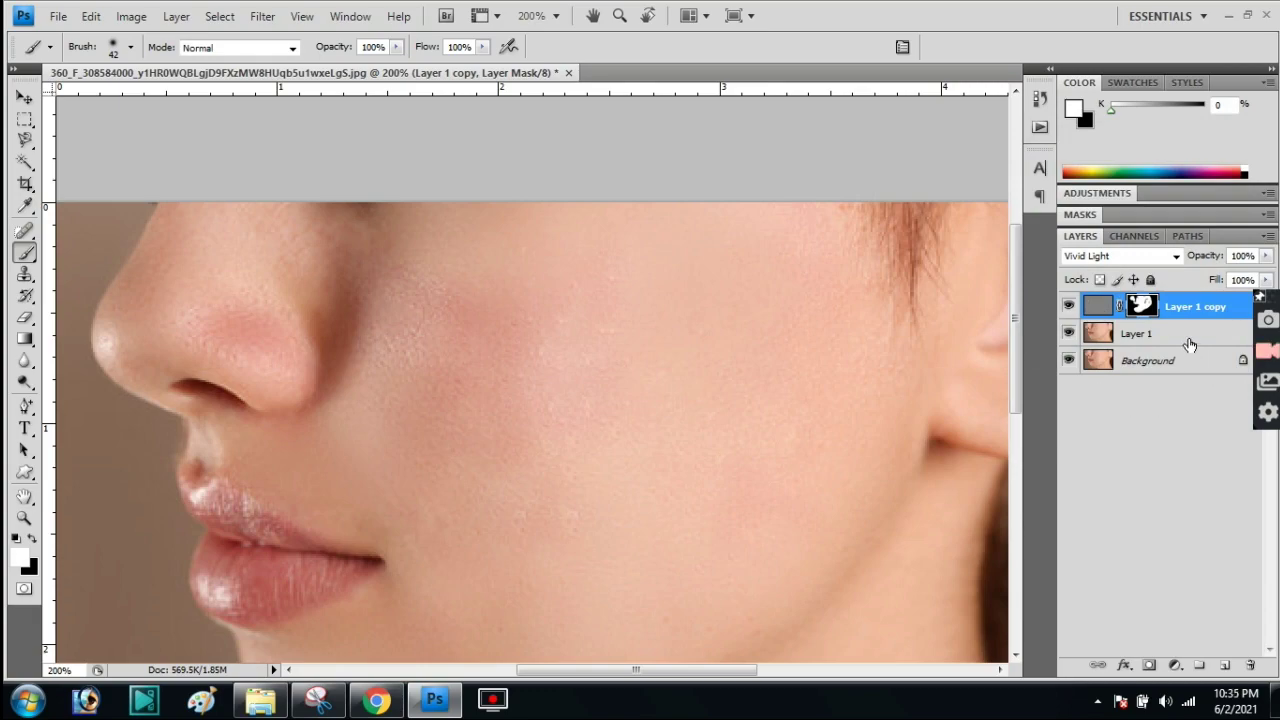
# - Merge Layer 1 with Layer 1 copy and apply Levels with inputs 15 and 228
pyautogui.keyDown('shift'); pyautogui.click(1187, 342); pyautogui.keyUp('shift')
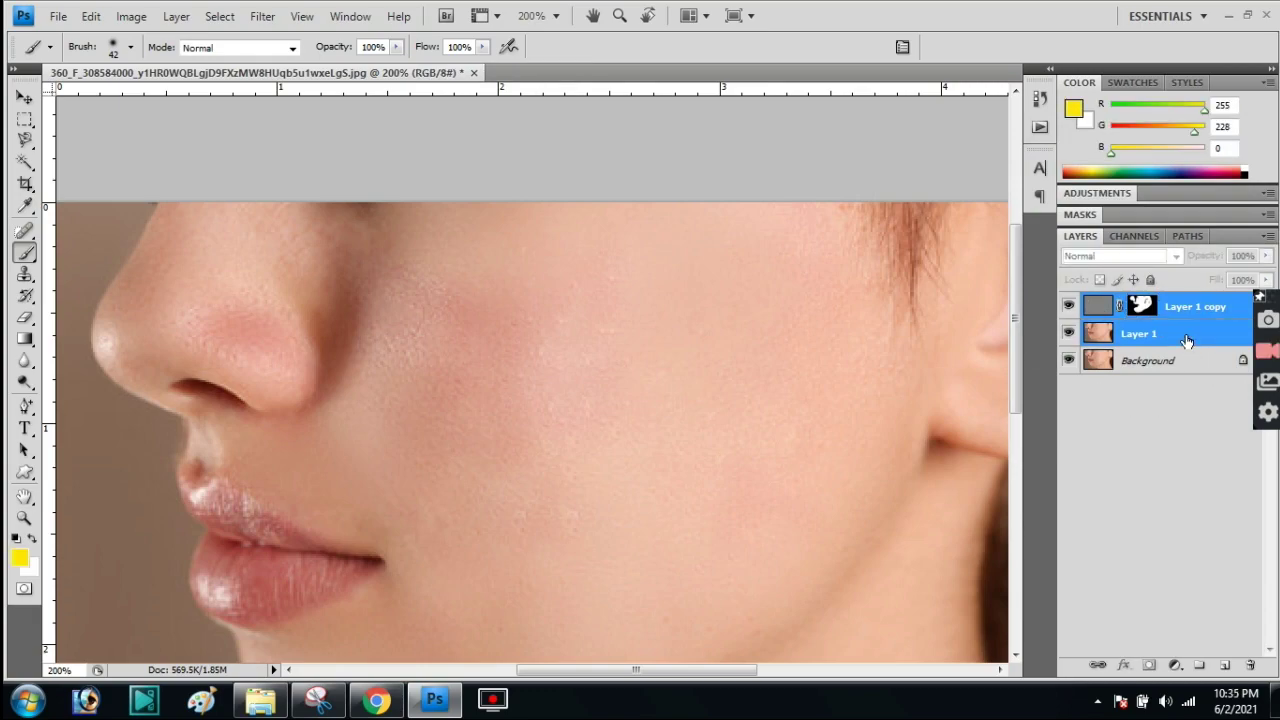
pyautogui.hotkey('ctrl', 'e')
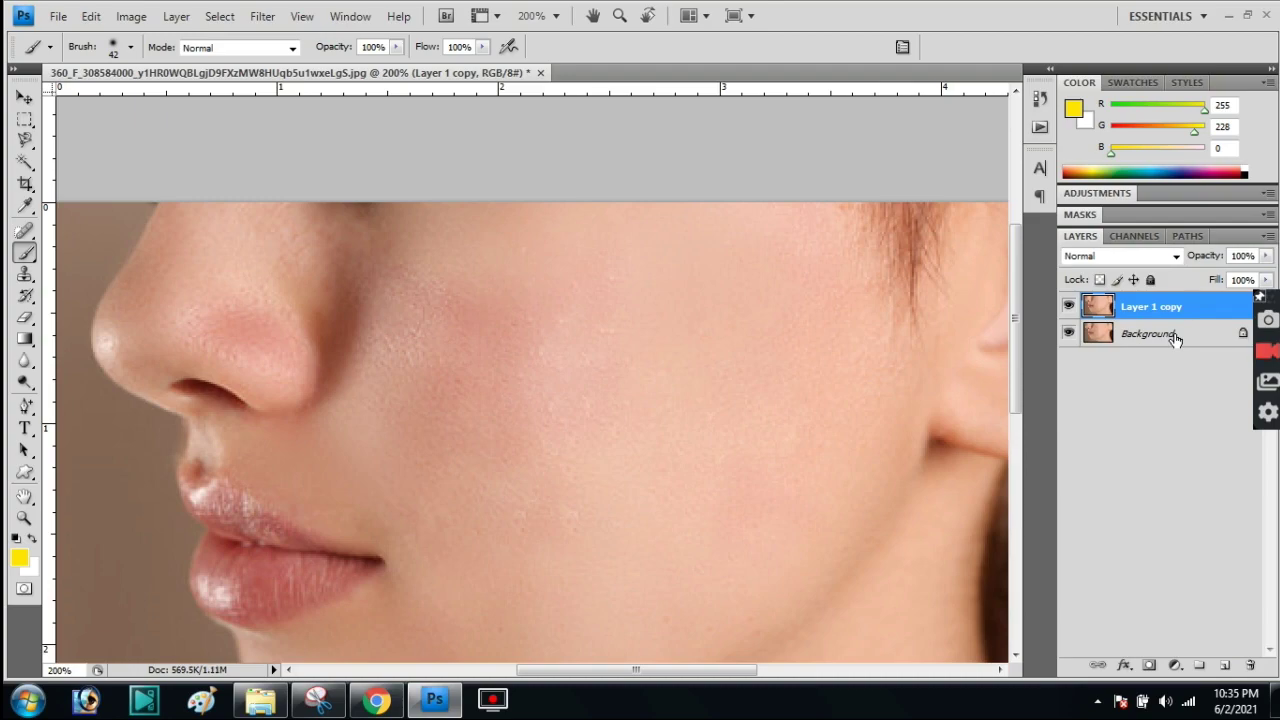
pyautogui.hotkey('ctrl', 'l')
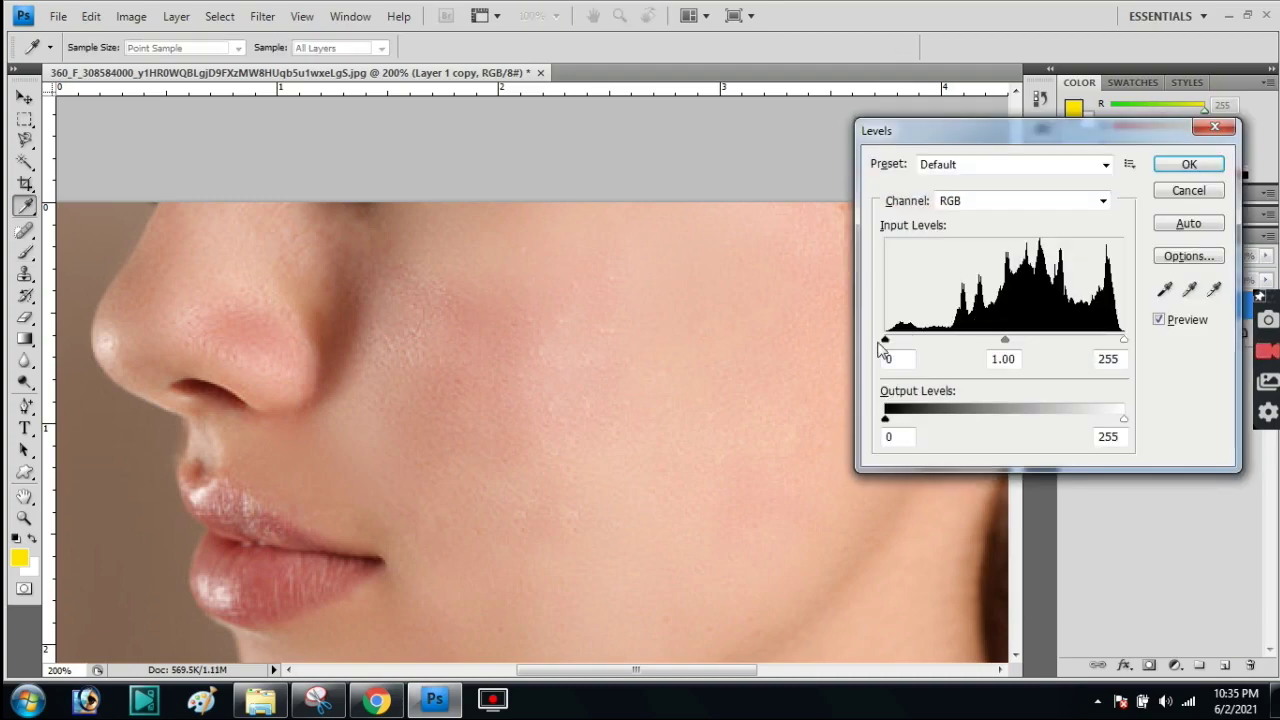
pyautogui.moveTo(885, 340); pyautogui.dragTo(899, 341)
pyautogui.moveTo(1122, 341); pyautogui.dragTo(1107, 340)
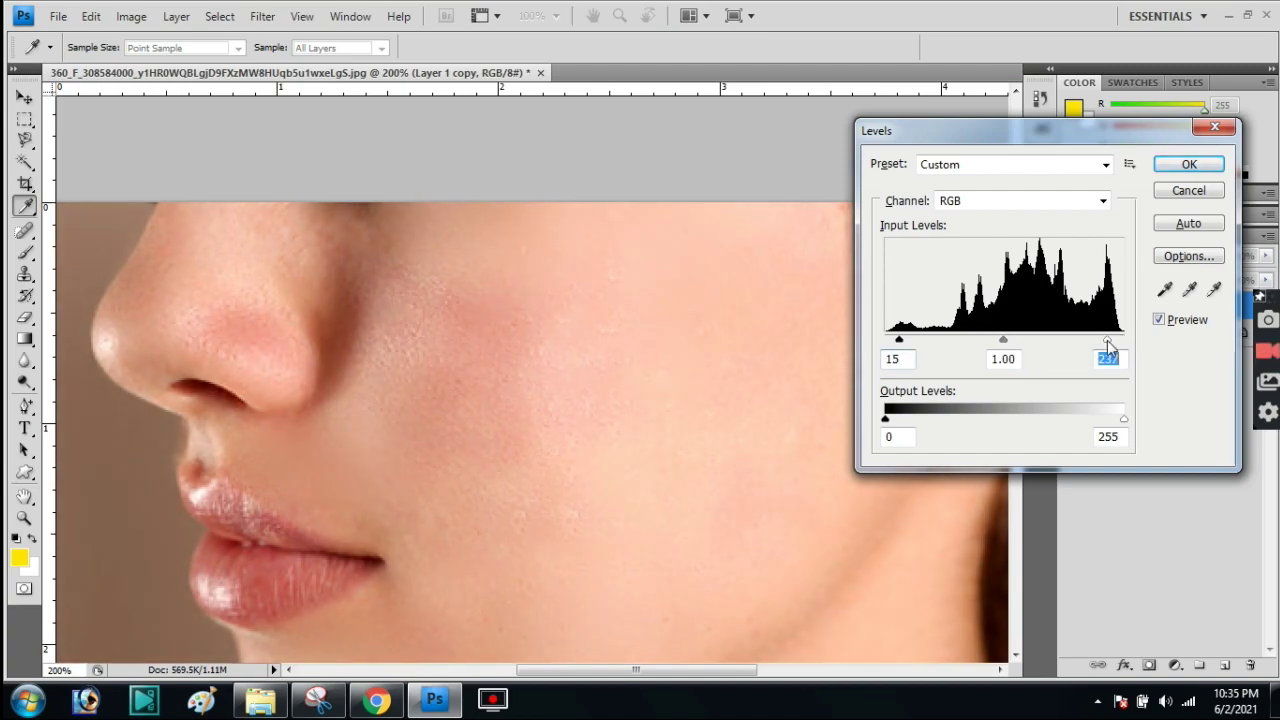
pyautogui.click(1185, 167)
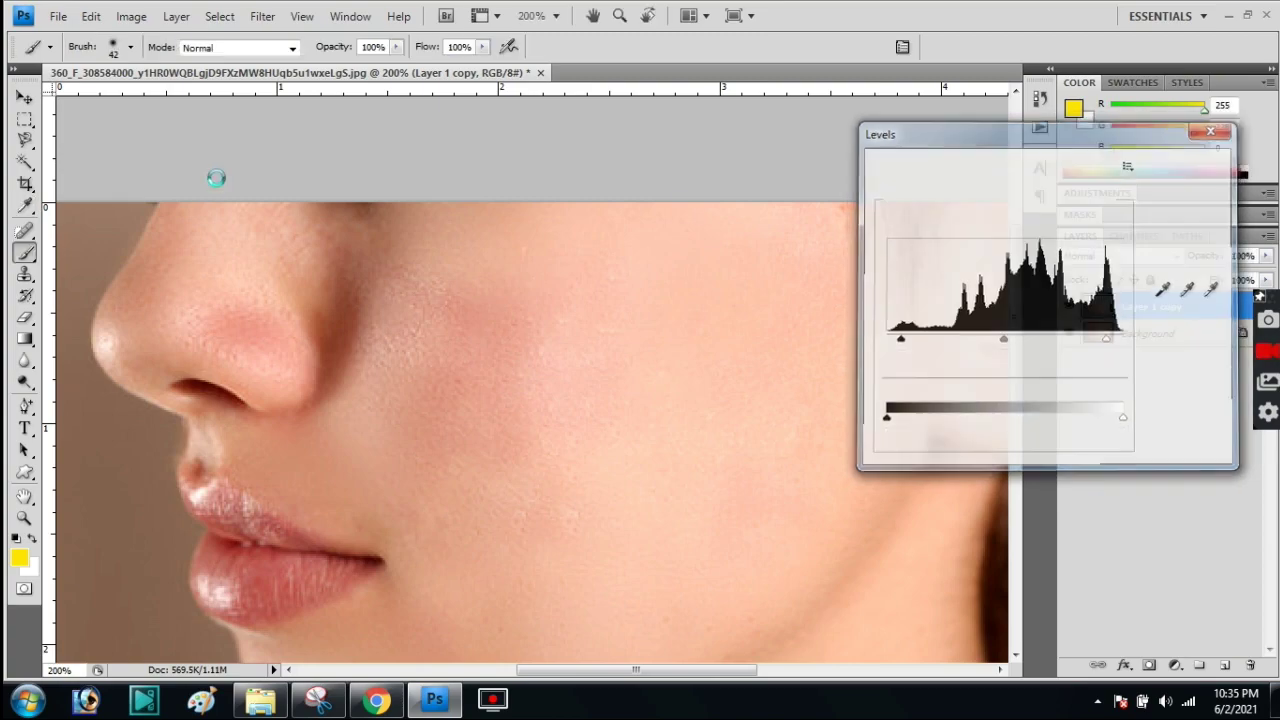
# - Apply an Exposure adjustment of +0.03, offset +0.0102 and gamma 1.02 to the merged layer
pyautogui.click(143, 17)
pyautogui.moveTo(160, 65)
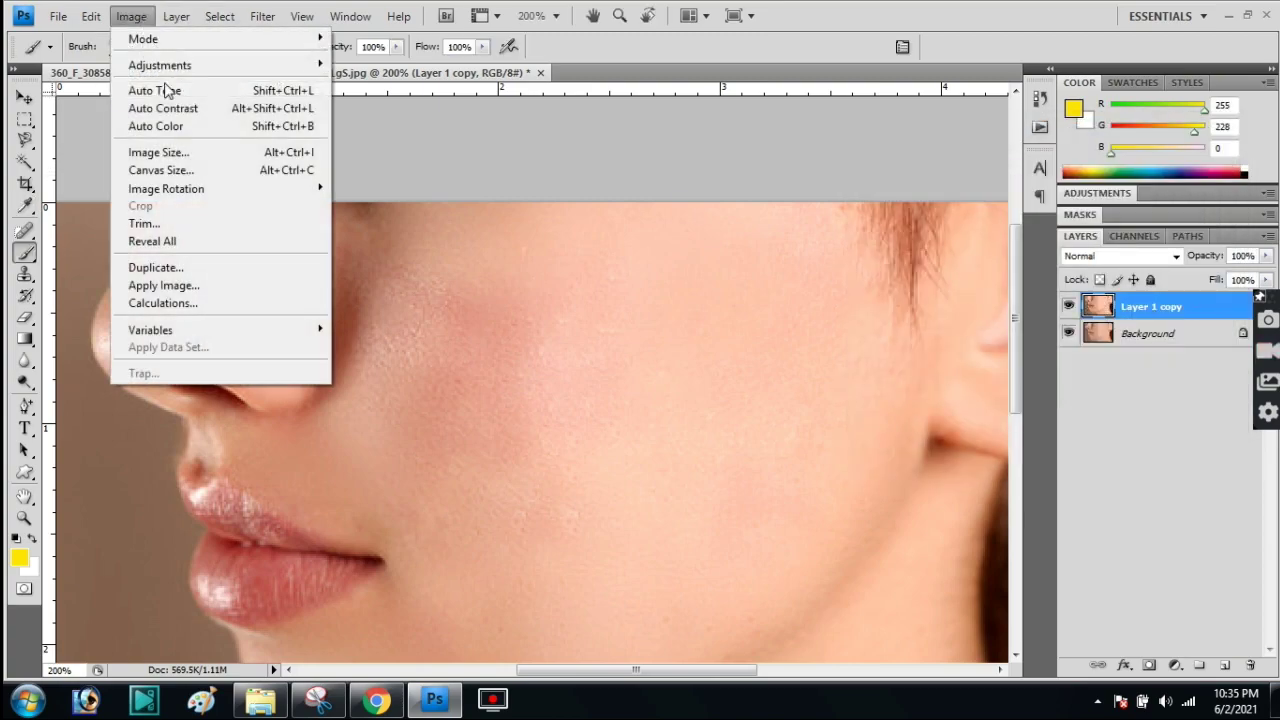
pyautogui.click(388, 122)
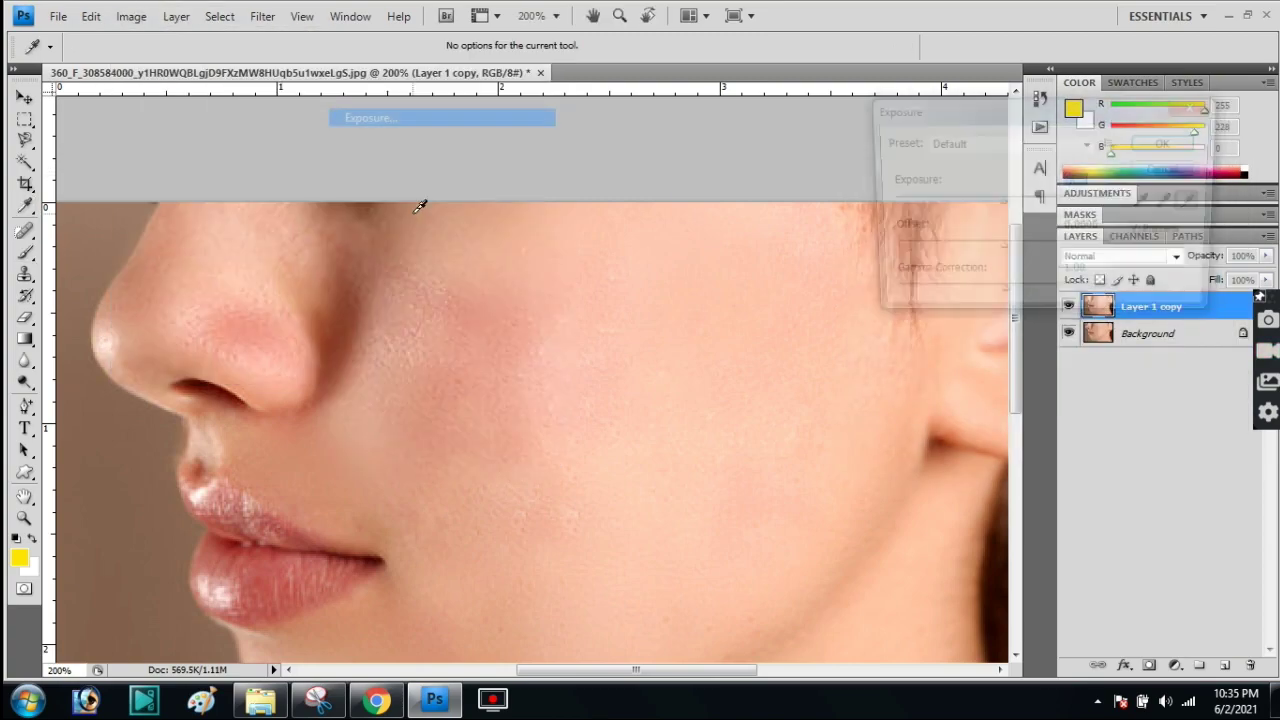
pyautogui.moveTo(1001, 203); pyautogui.dragTo(1002, 207)
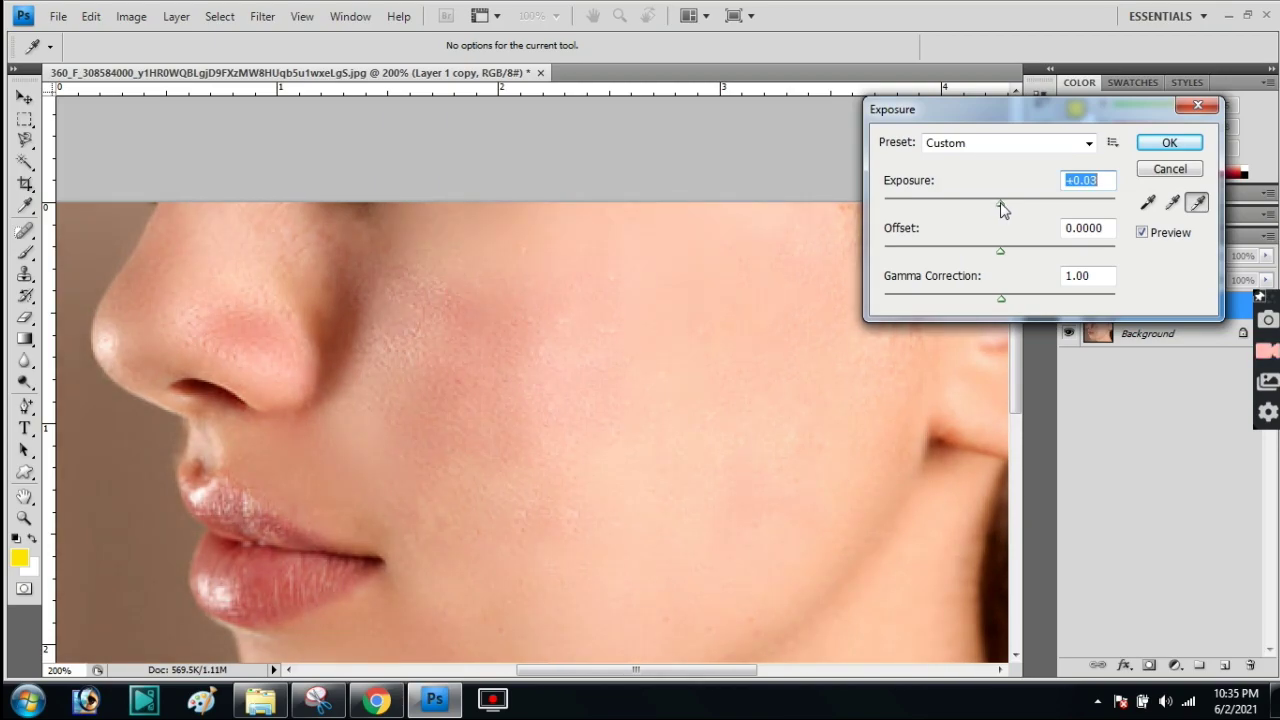
pyautogui.moveTo(1001, 250); pyautogui.dragTo(1004, 256)
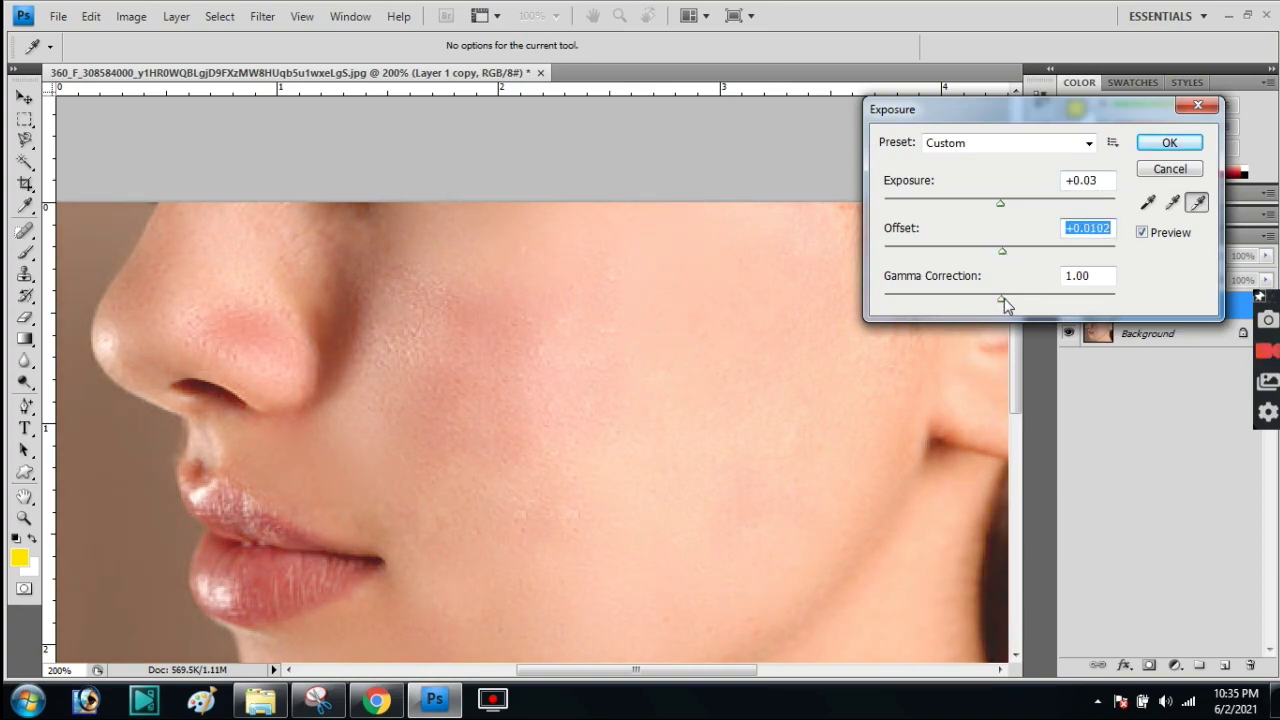
pyautogui.moveTo(1004, 298); pyautogui.dragTo(999, 298)
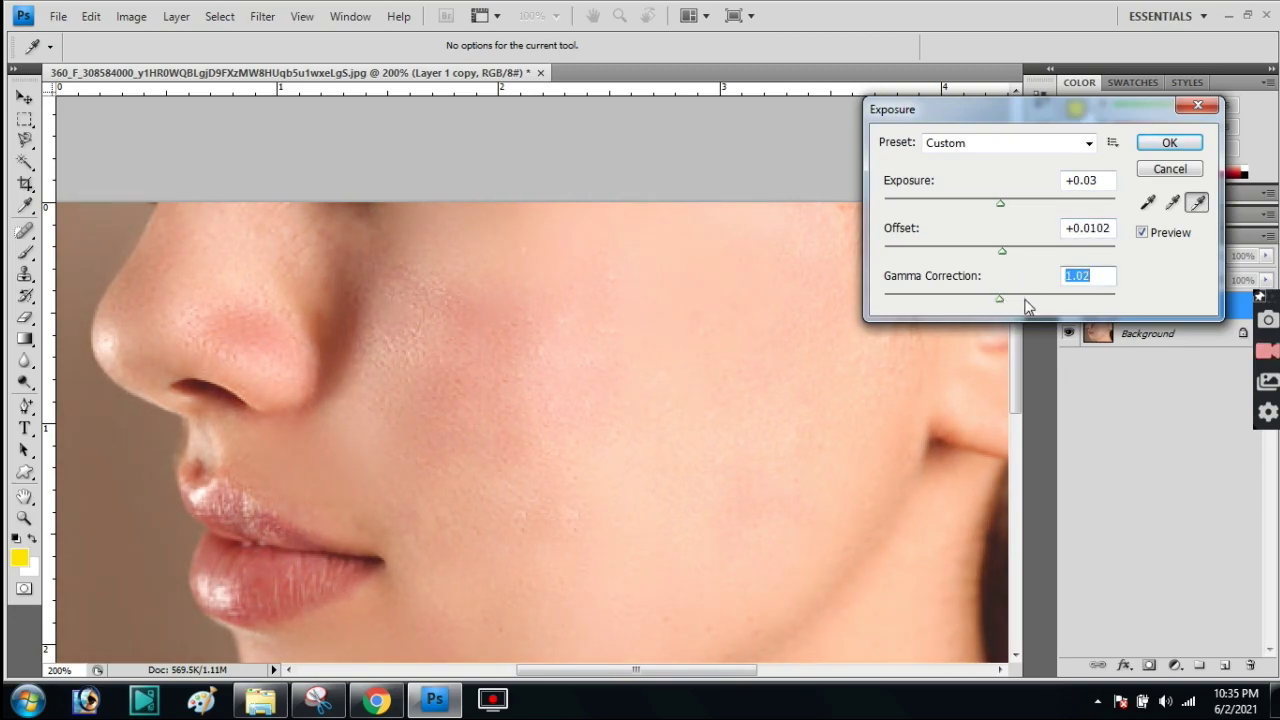
pyautogui.click(1169, 143)
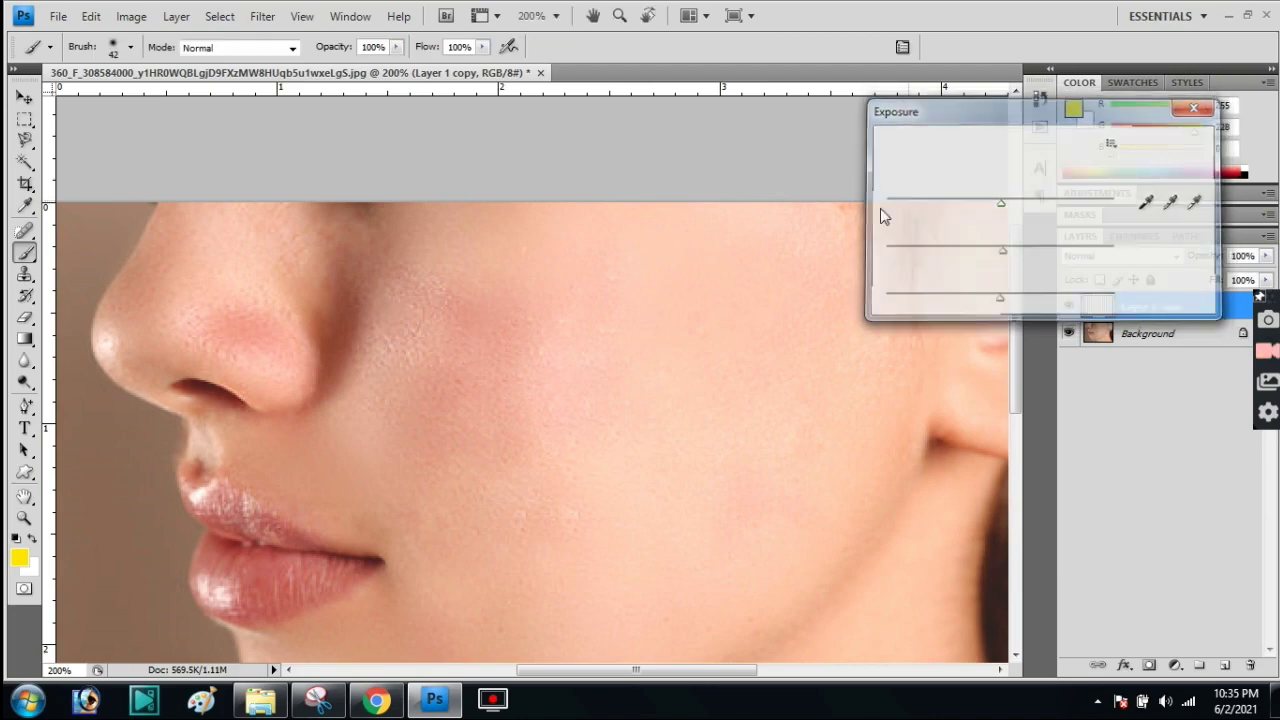
# - Fit the whole photo on screen and switch to the Move tool
pyautogui.click(133, 17)
pyautogui.moveTo(160, 65)
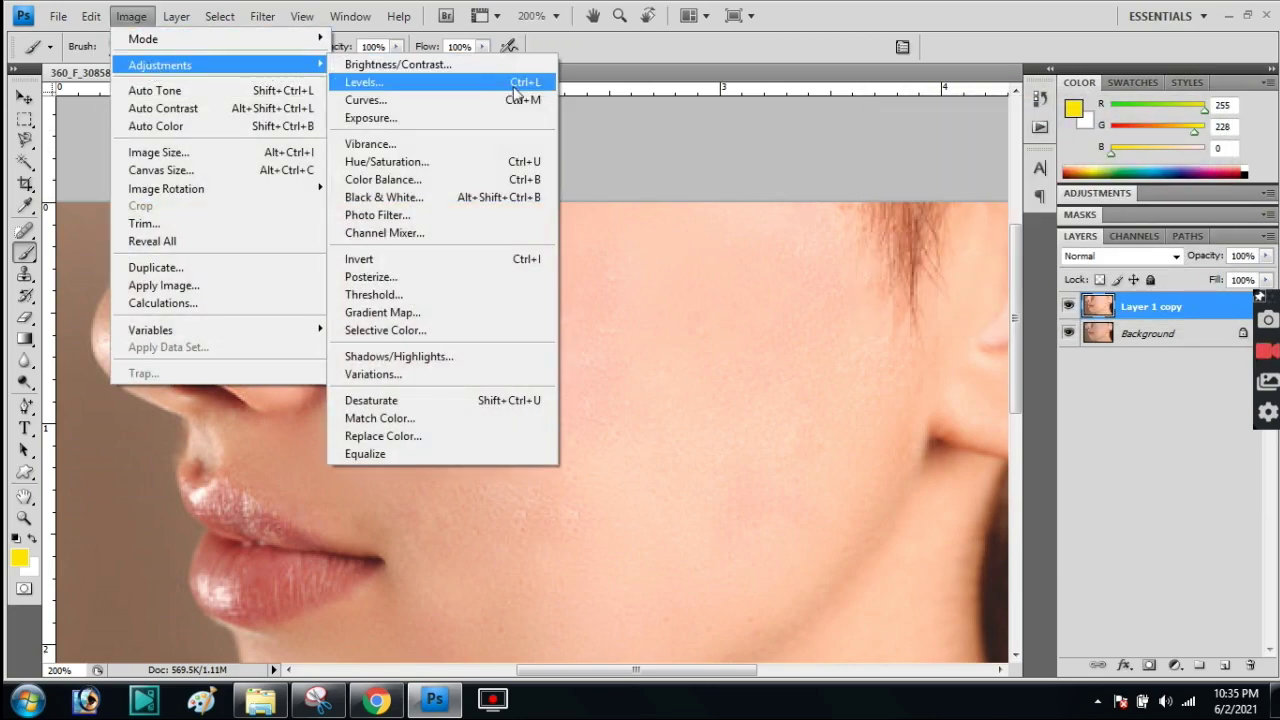
pyautogui.click(672, 154)
pyautogui.hotkey('ctrl', '0')
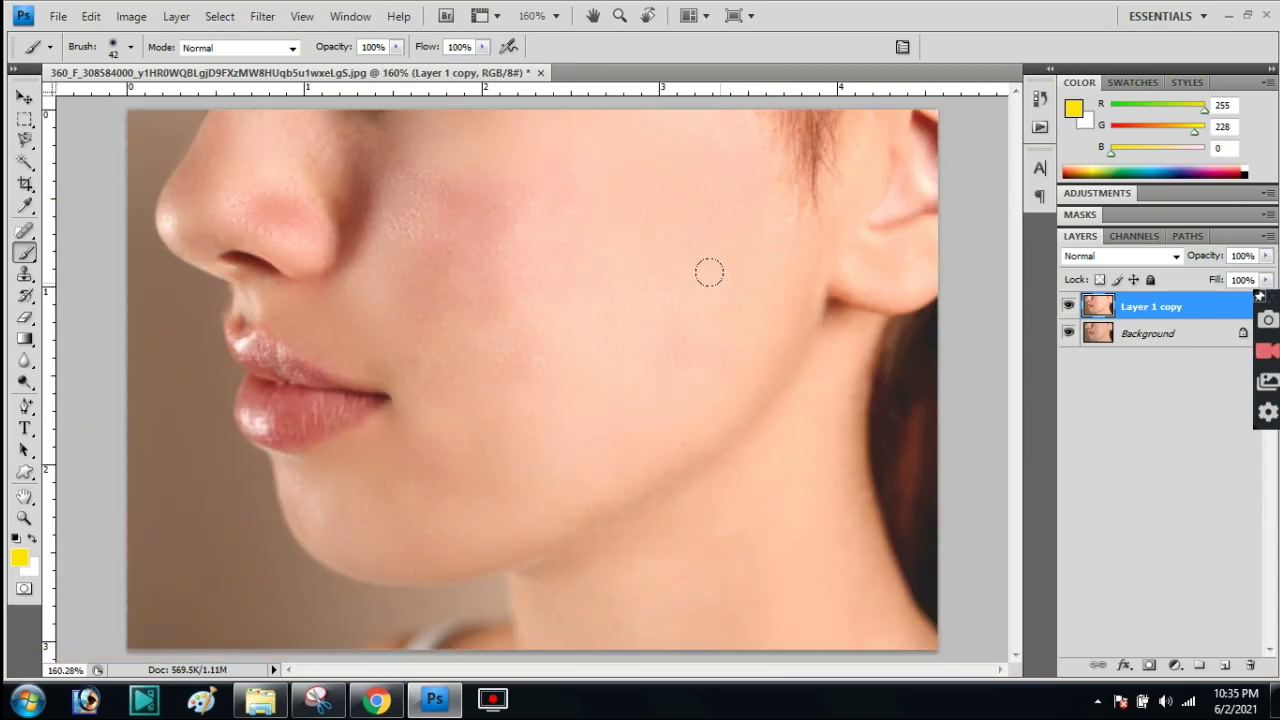
pyautogui.click(24, 97)
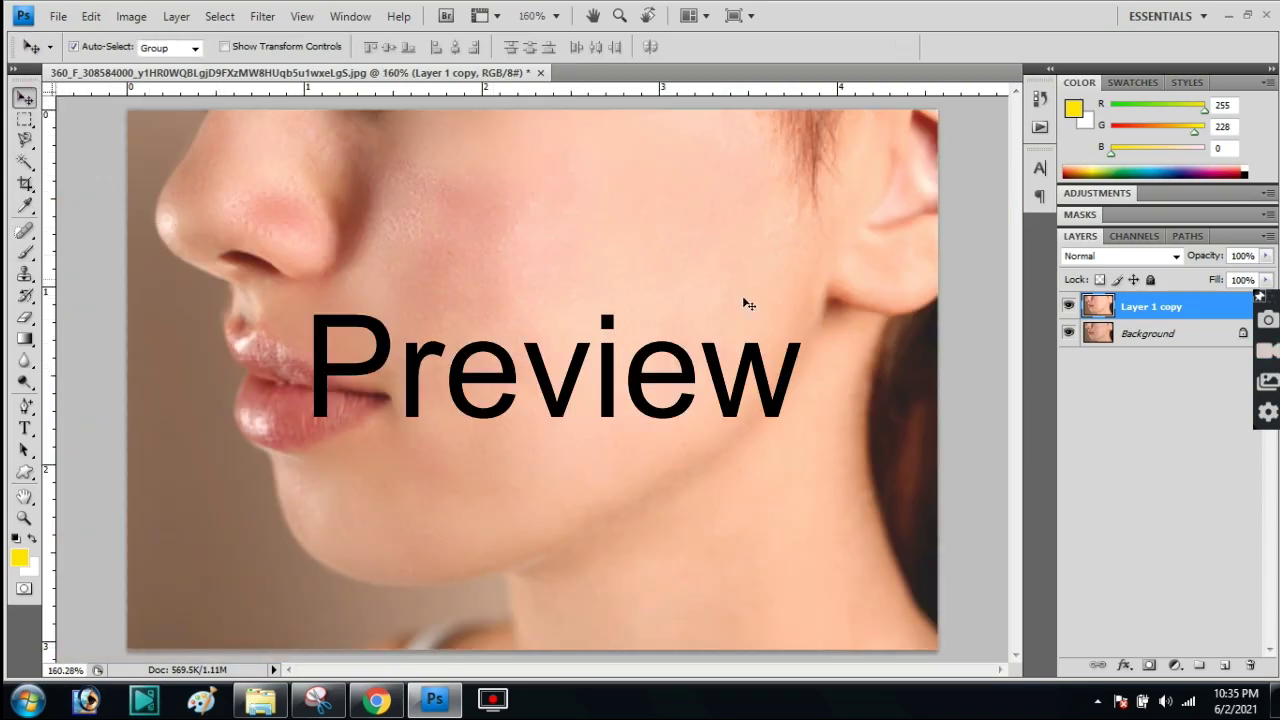
# - Toggle the Layer 1 copy visibility to compare acne original and smoothed skin, ending visible
pyautogui.click(1069, 307)
pyautogui.click(1069, 307)
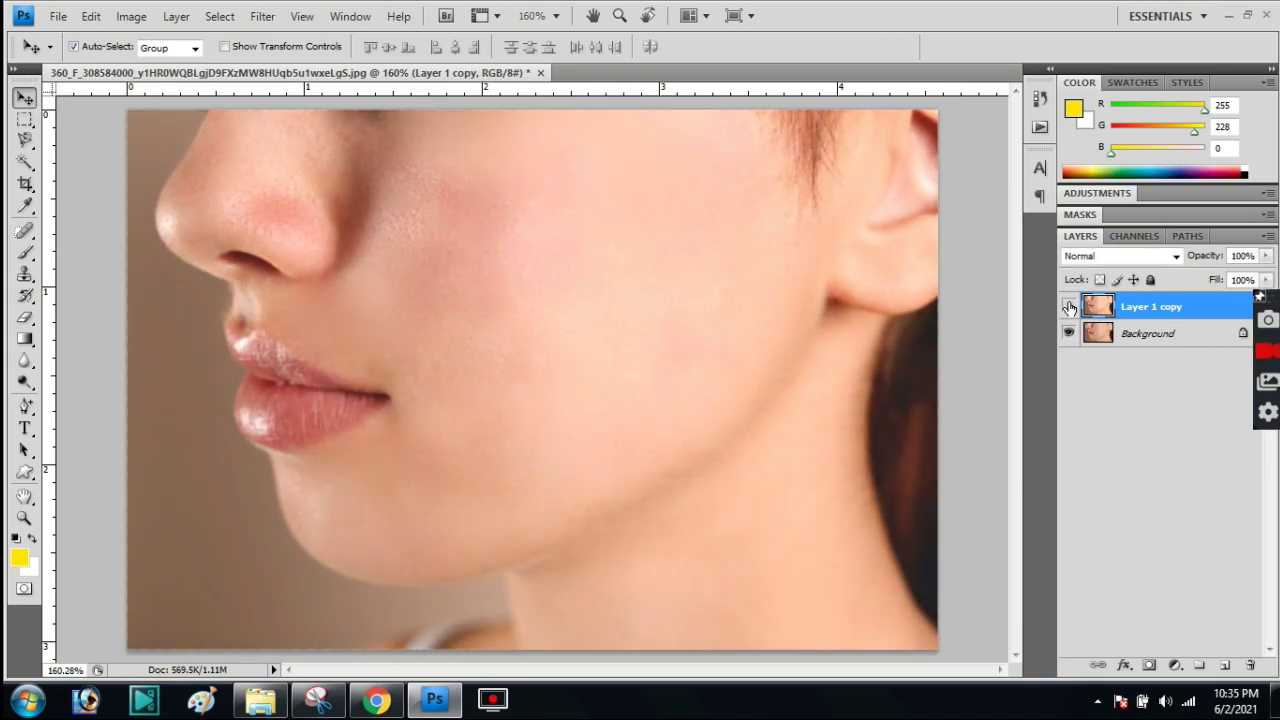
pyautogui.click(1069, 307)
pyautogui.click(1069, 307)
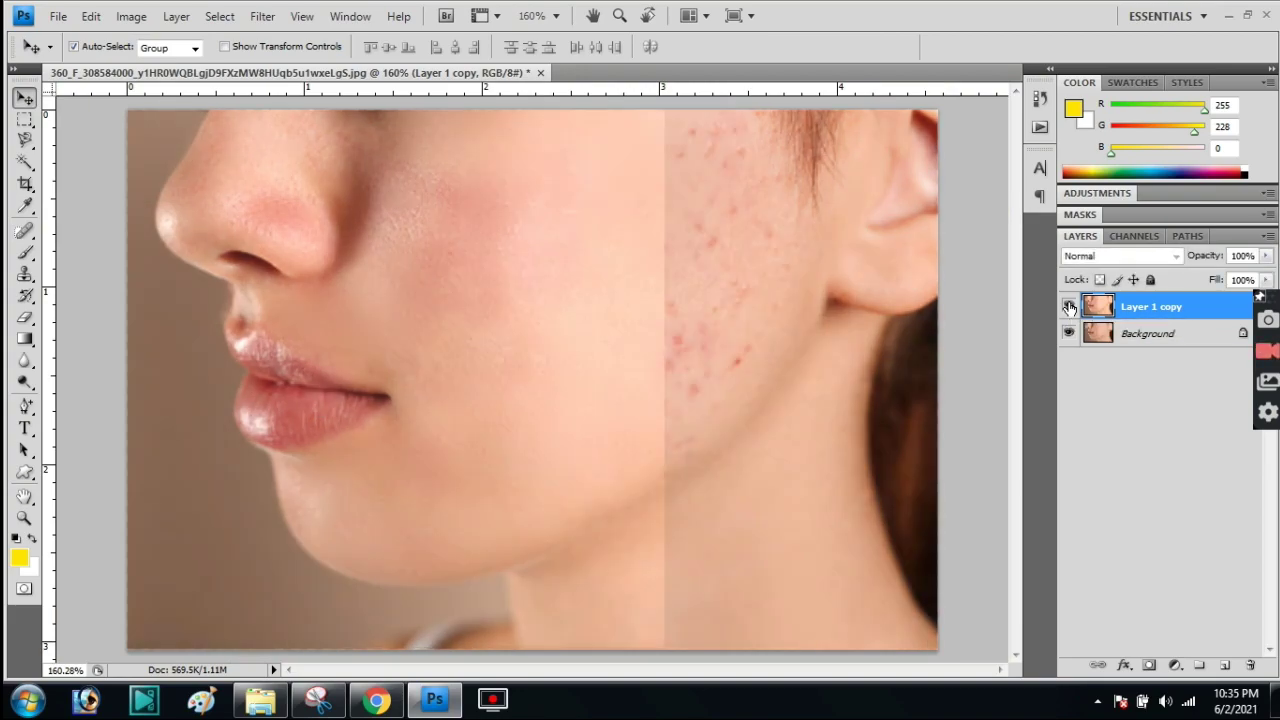